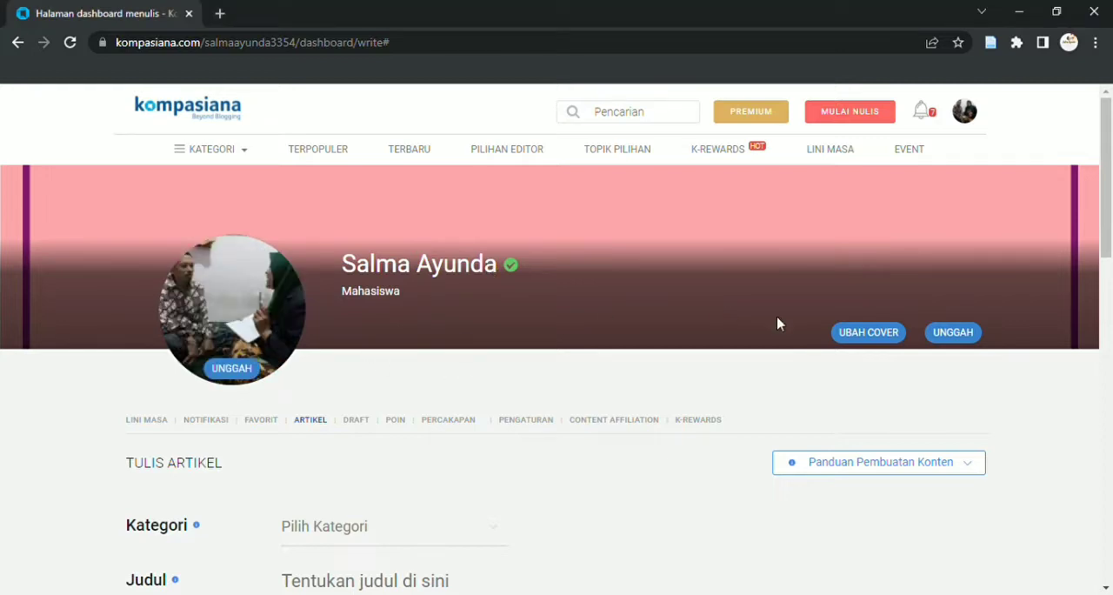
Step: Upload the chosen cover image and profile photo to the account page
{"action": "left_click", "coordinate": [960, 338]}
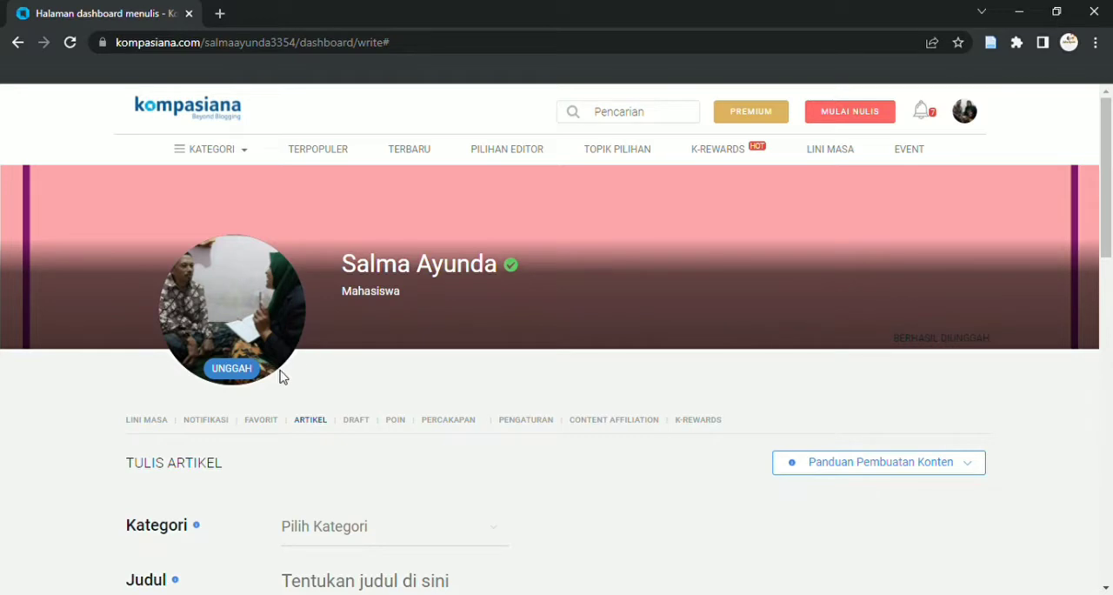
{"action": "left_click", "coordinate": [232, 369]}
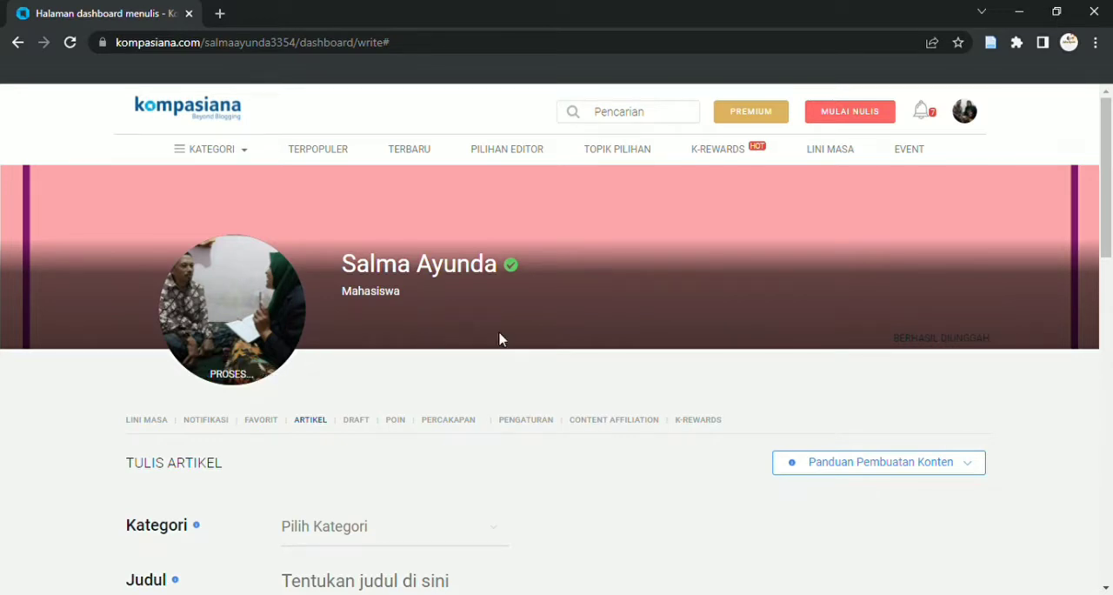
Step: Look through the article-writing page and the profile's Lini Masa page
{"action": "scroll", "coordinate": [1110, 239], "scroll_direction": "down", "scroll_amount": 1}
{"action": "left_click_drag", "start_coordinate": [1111, 239], "coordinate": [1110, 278]}
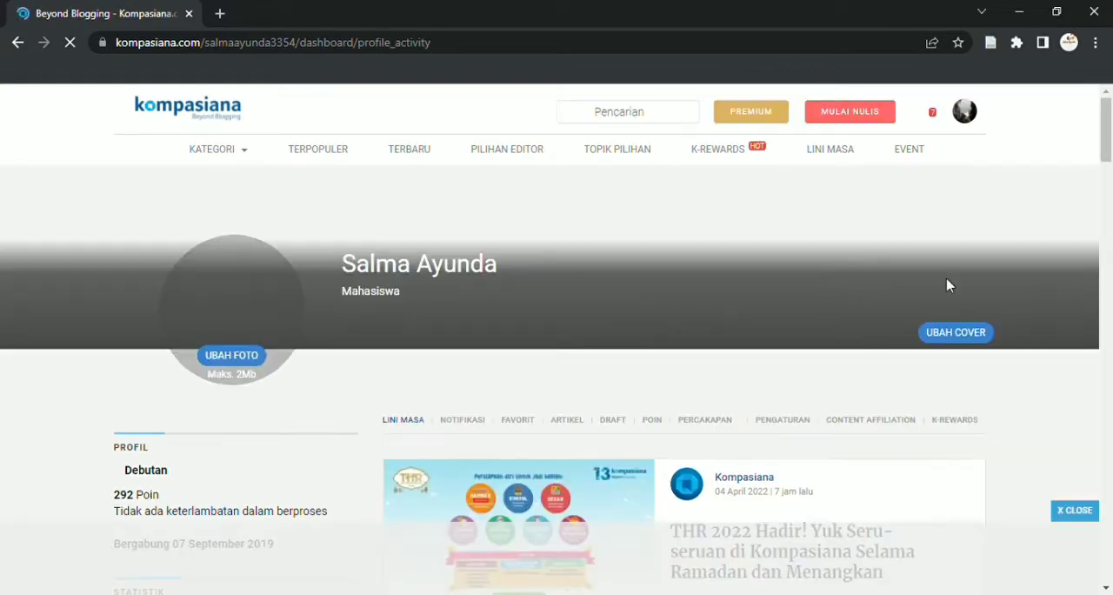
{"action": "mouse_move", "coordinate": [1108, 153]}
{"action": "left_mouse_down"}
{"action": "mouse_move", "coordinate": [1107, 330]}
{"action": "mouse_move", "coordinate": [1106, 150]}
{"action": "left_mouse_up"}
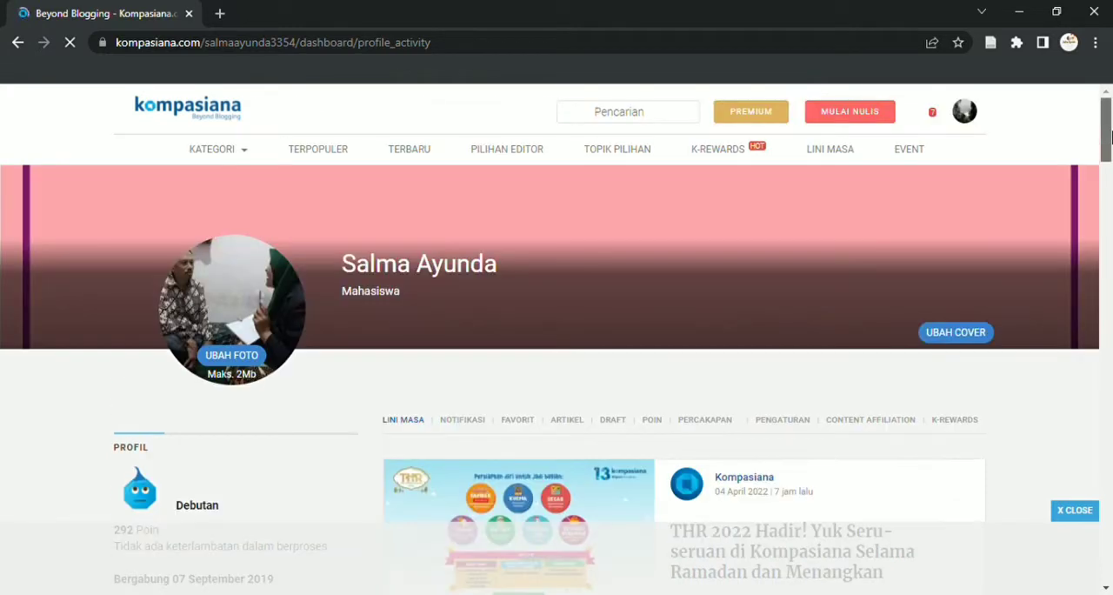
Step: View the profile's Notifikasi page, dismissing the full-page advertisement
{"action": "left_click", "coordinate": [453, 423]}
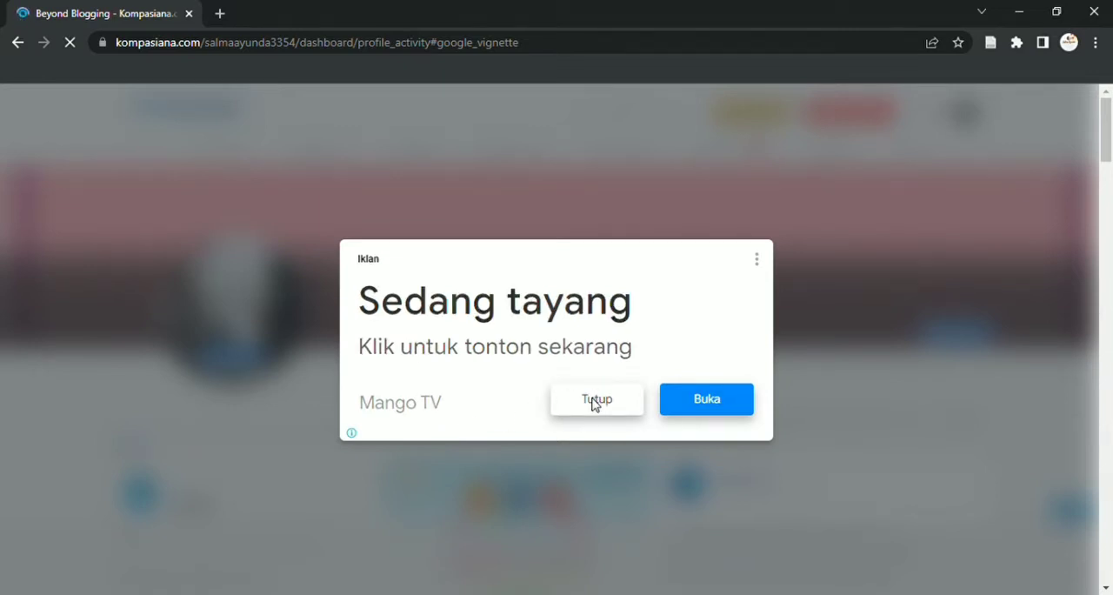
{"action": "left_click", "coordinate": [595, 402]}
{"action": "left_click_drag", "start_coordinate": [1111, 153], "coordinate": [1111, 209]}
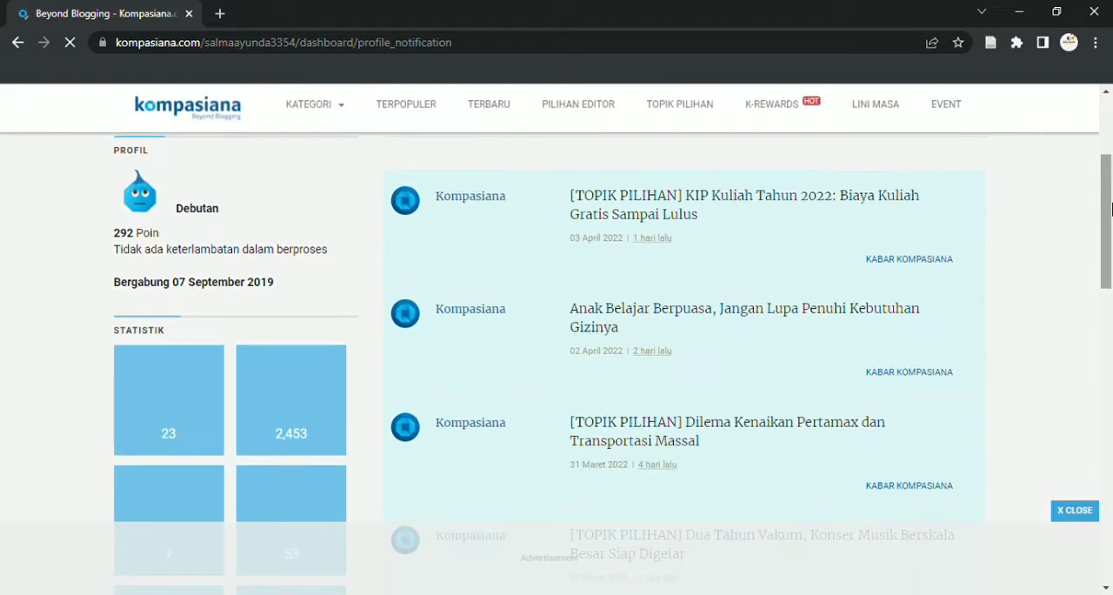
{"action": "left_click_drag", "start_coordinate": [1111, 195], "coordinate": [1110, 103]}
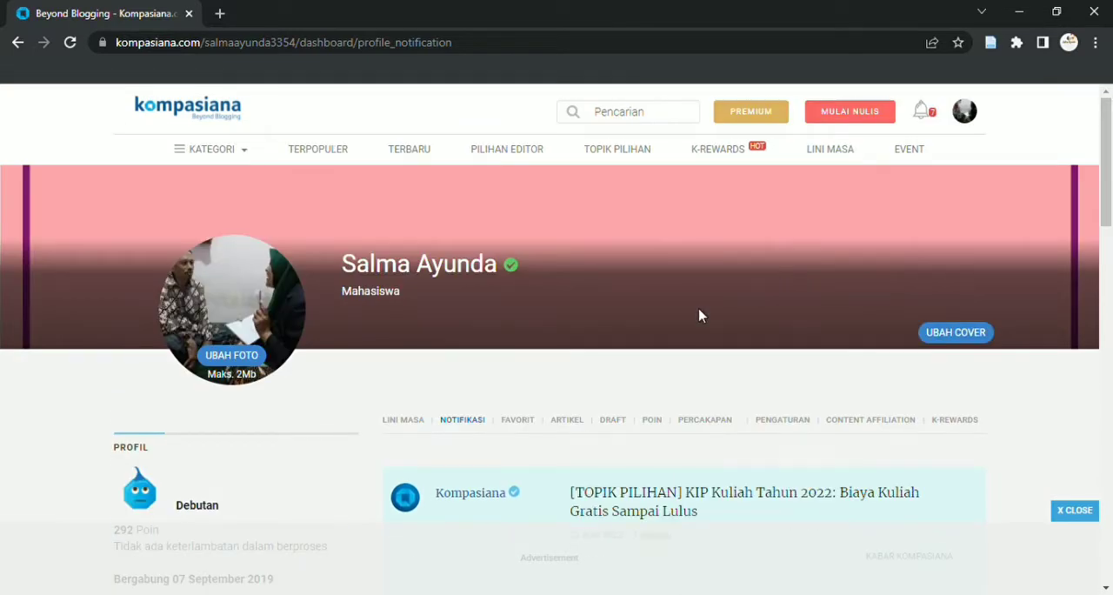
Step: View the profile's Favorit page
{"action": "left_click", "coordinate": [518, 420]}
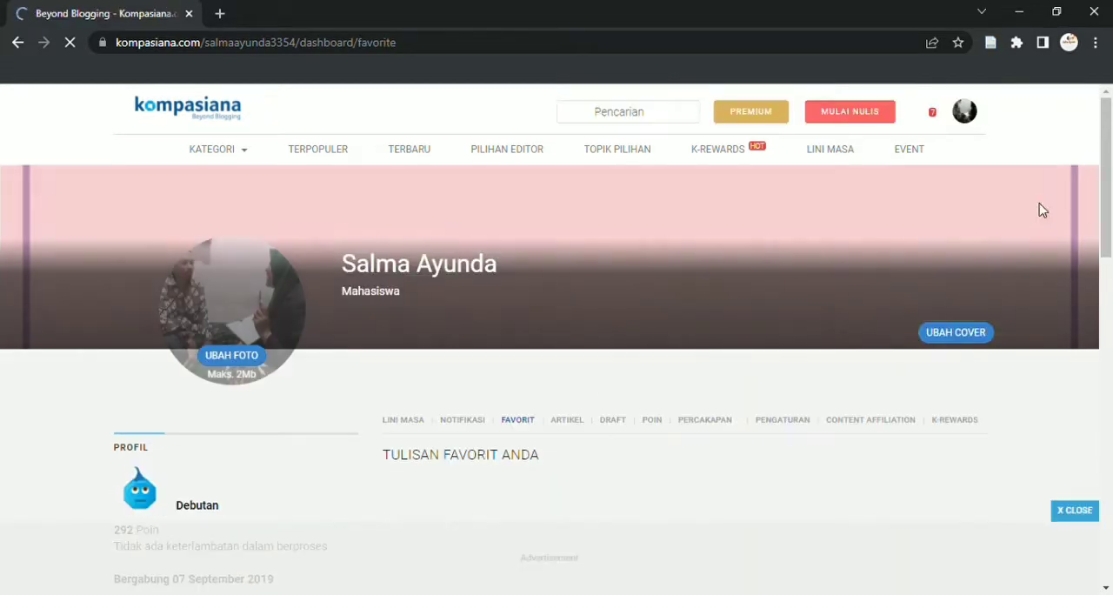
{"action": "left_click_drag", "start_coordinate": [1110, 171], "coordinate": [1111, 227]}
{"action": "scroll", "coordinate": [858, 270], "scroll_direction": "up", "scroll_amount": 3}
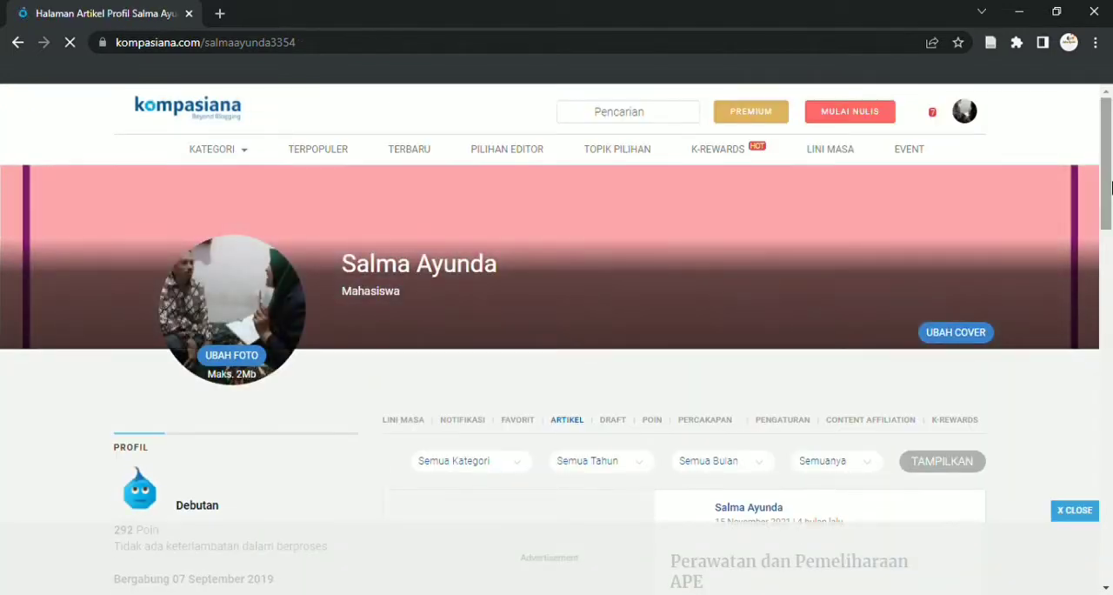
Step: Browse the published articles on the Artikel page and close the advertisement banner
{"action": "left_click_drag", "start_coordinate": [1111, 189], "coordinate": [1111, 244]}
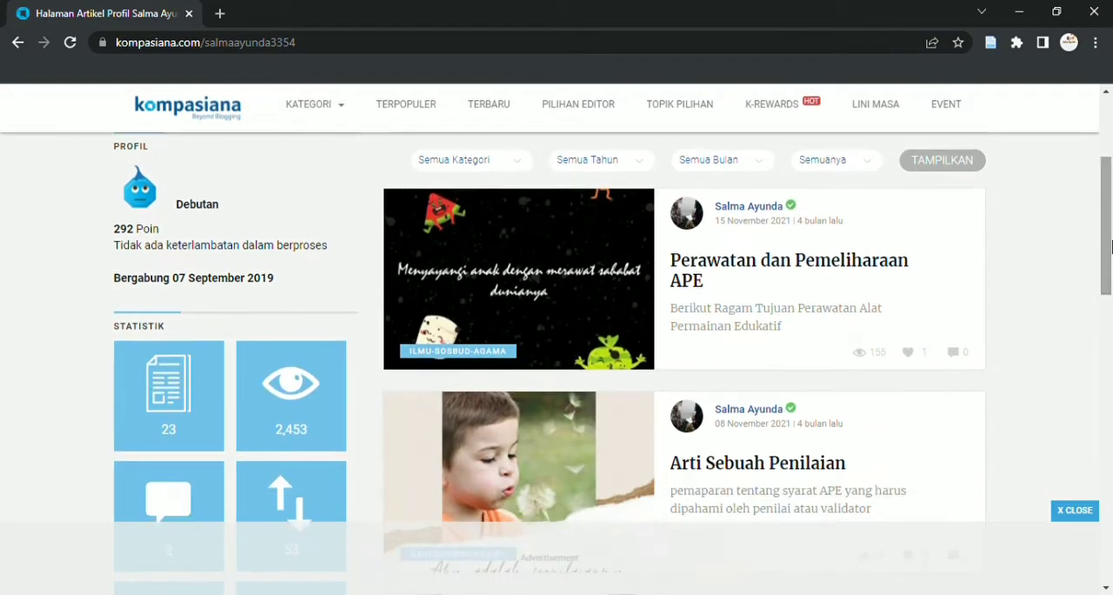
{"action": "left_click", "coordinate": [1091, 511]}
{"action": "mouse_move", "coordinate": [1111, 281]}
{"action": "left_mouse_down"}
{"action": "mouse_move", "coordinate": [1109, 494]}
{"action": "mouse_move", "coordinate": [1109, 279]}
{"action": "left_mouse_up"}
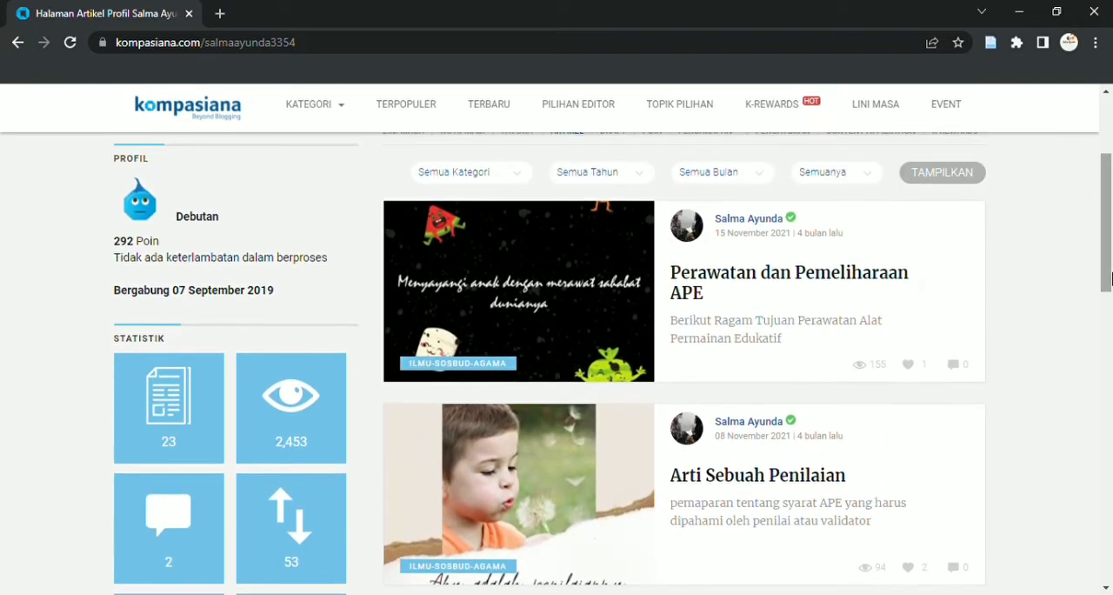
{"action": "scroll", "coordinate": [957, 380], "scroll_direction": "up", "scroll_amount": 2}
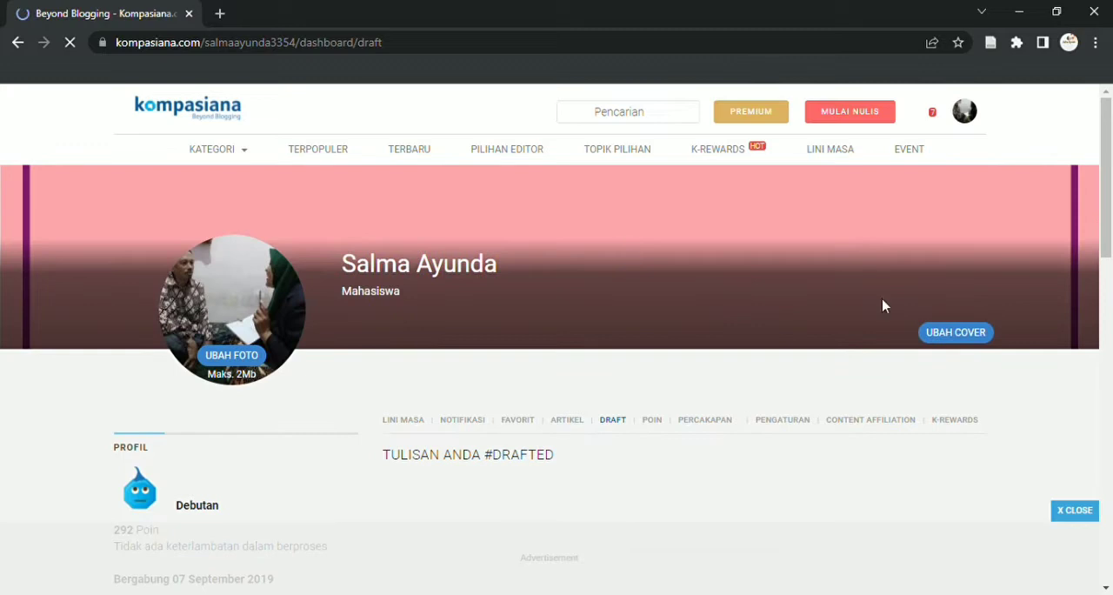
Step: Look through the Draft page and examine the point levels and details on the Poin page
{"action": "mouse_move", "coordinate": [1111, 194]}
{"action": "left_mouse_down"}
{"action": "mouse_move", "coordinate": [1112, 284]}
{"action": "mouse_move", "coordinate": [1111, 191]}
{"action": "left_mouse_up"}
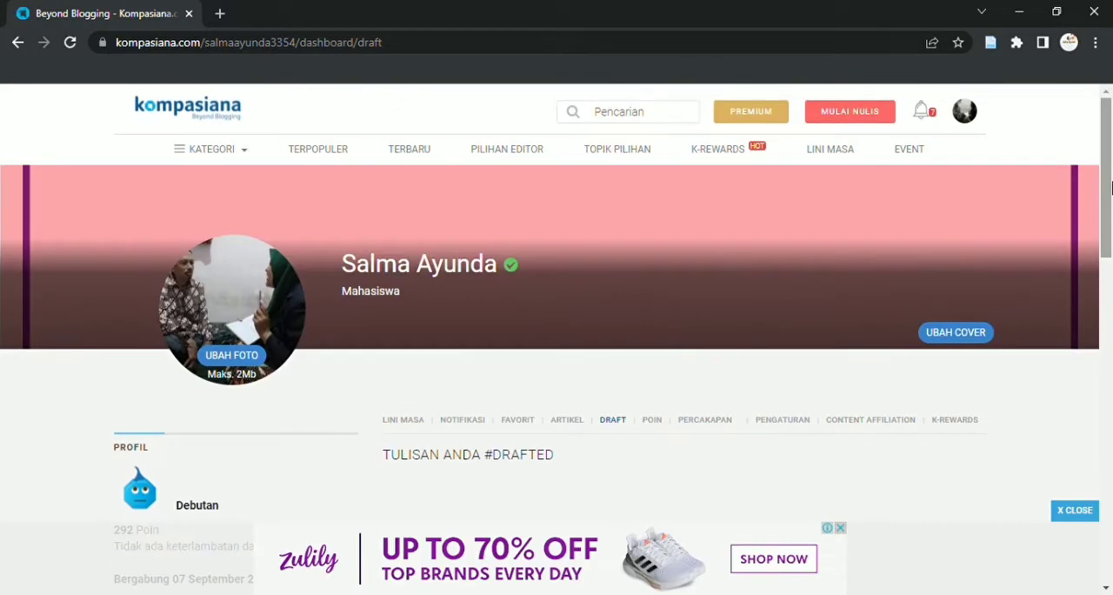
{"action": "left_click", "coordinate": [658, 423]}
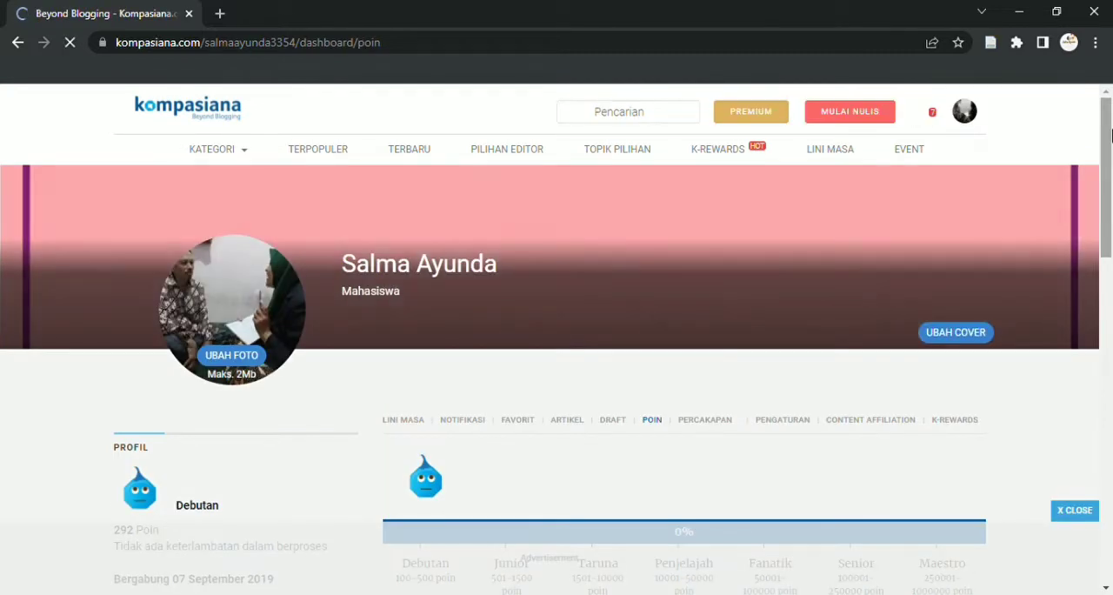
{"action": "left_click_drag", "start_coordinate": [1111, 134], "coordinate": [1111, 251]}
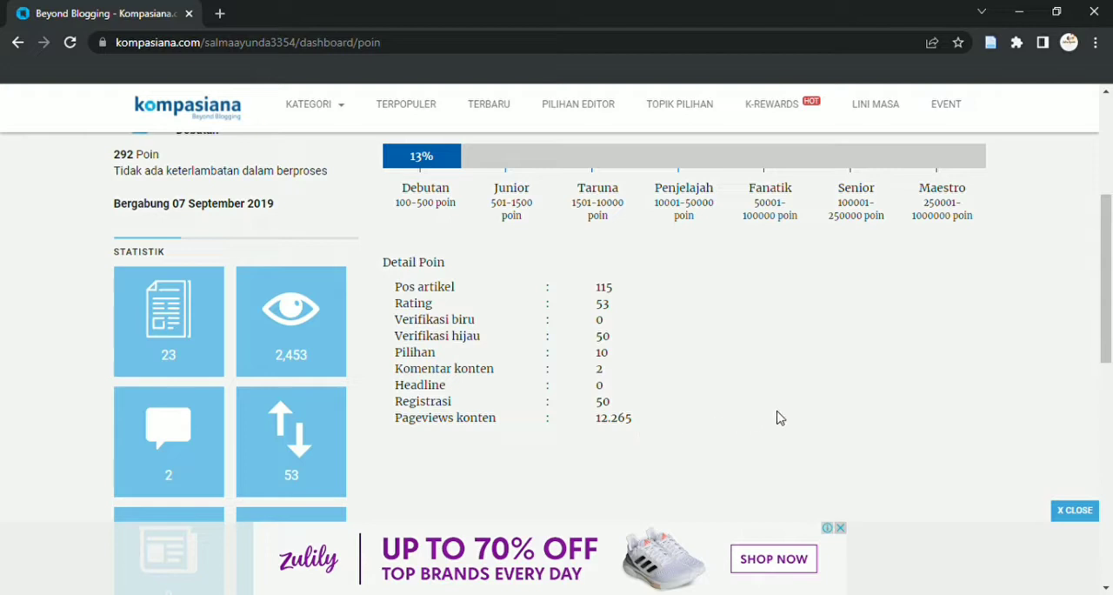
{"action": "scroll", "coordinate": [1082, 323], "scroll_direction": "up", "scroll_amount": 2}
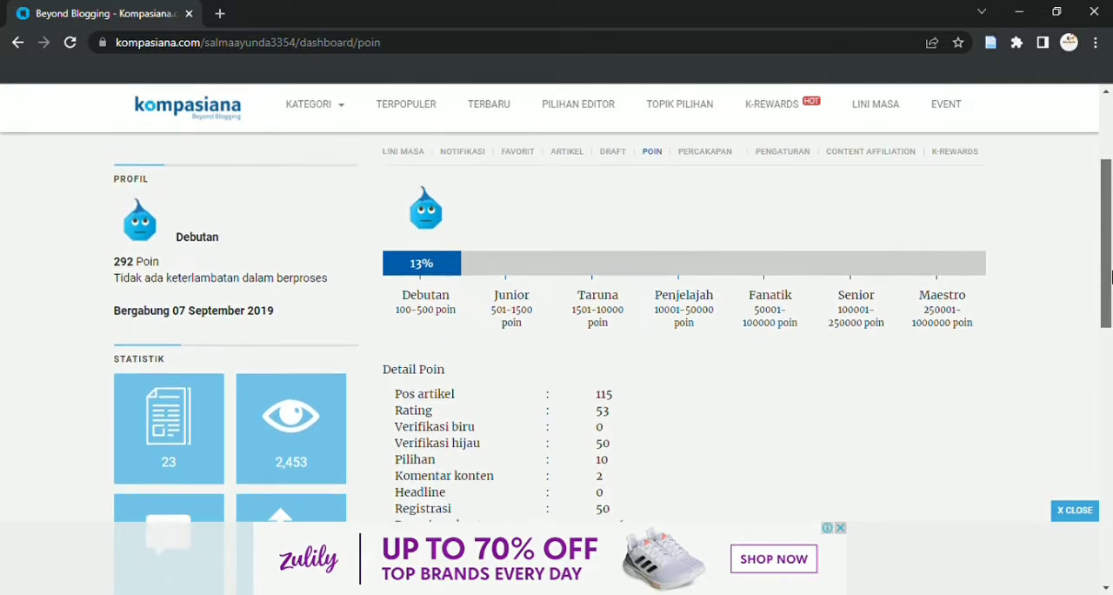
Step: Look through the Percakapan page and the Pengaturan page of the profile
{"action": "left_click", "coordinate": [704, 217]}
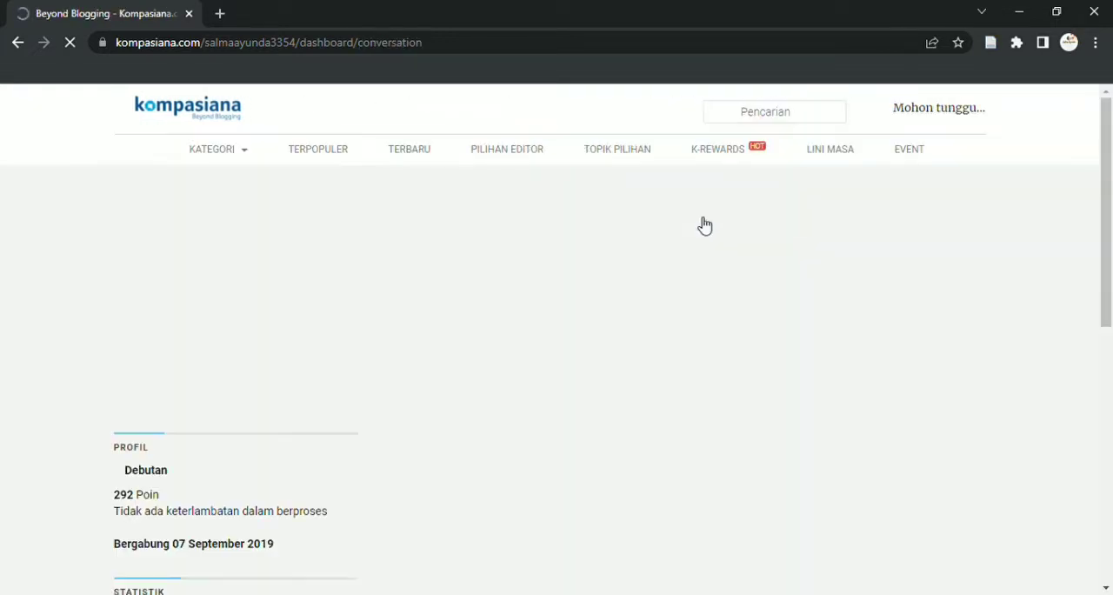
{"action": "left_click_drag", "start_coordinate": [1109, 191], "coordinate": [1111, 220]}
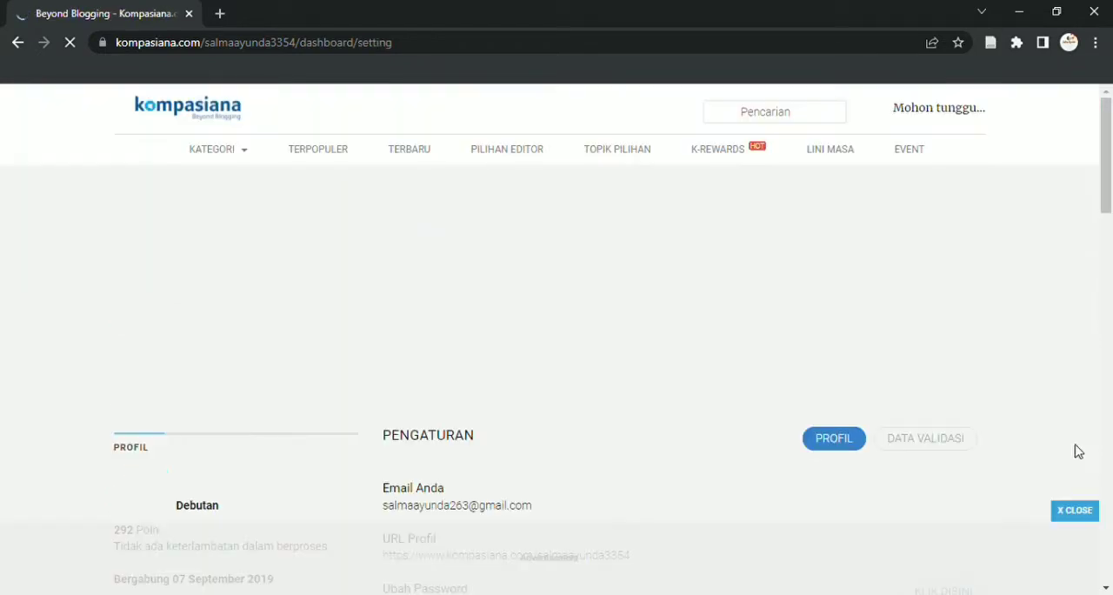
{"action": "mouse_move", "coordinate": [1111, 161]}
{"action": "left_mouse_down"}
{"action": "mouse_move", "coordinate": [1111, 389]}
{"action": "mouse_move", "coordinate": [1111, 183]}
{"action": "left_mouse_up"}
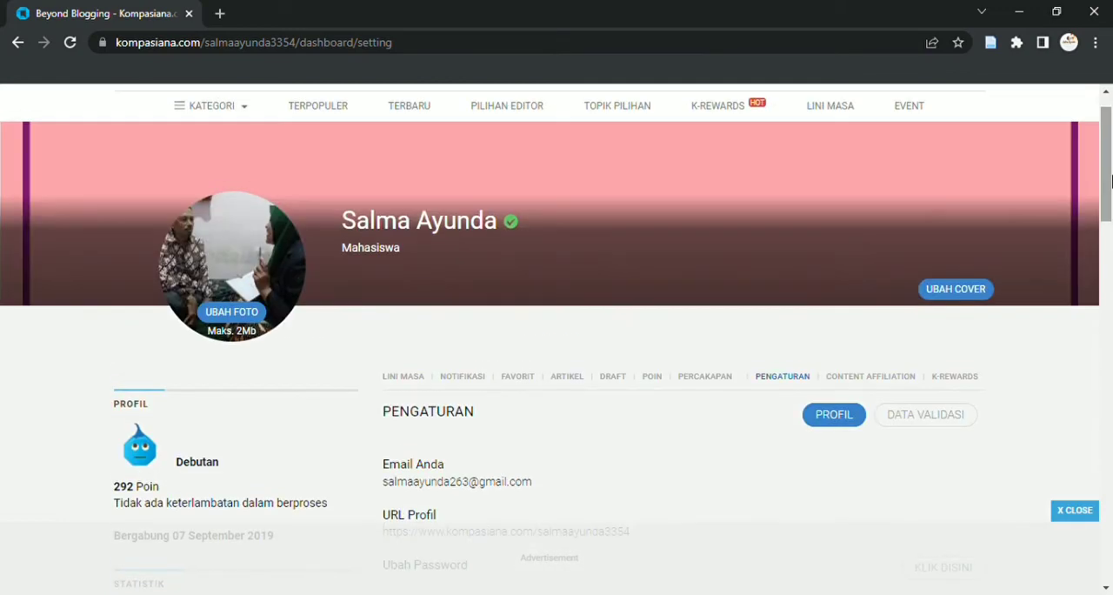
Step: View the Content Affiliation page with its latest offers
{"action": "left_click", "coordinate": [907, 377]}
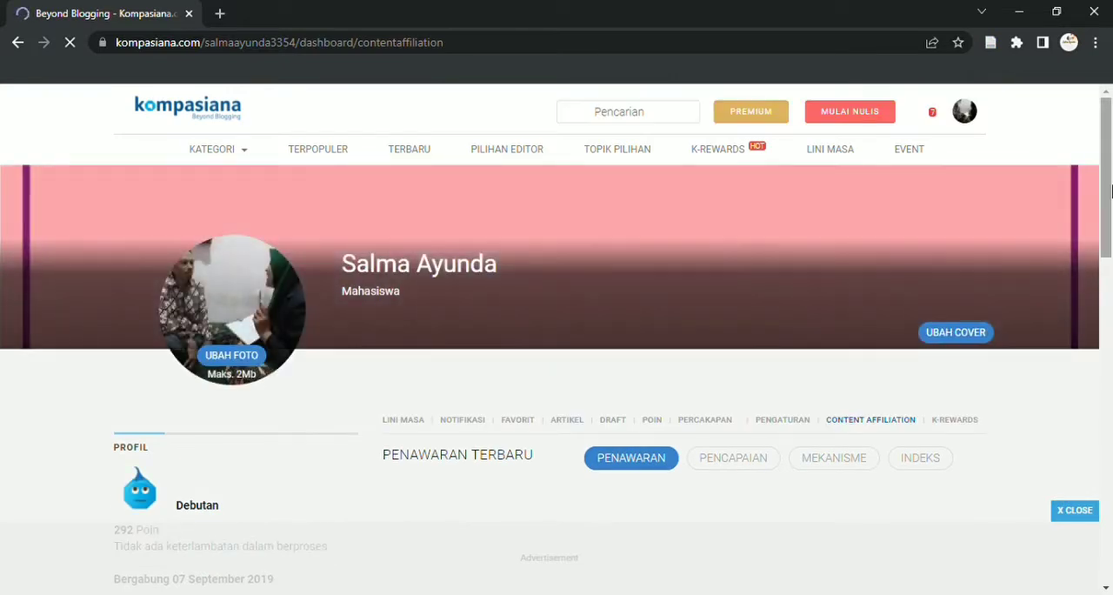
{"action": "left_click_drag", "start_coordinate": [1111, 190], "coordinate": [1111, 152]}
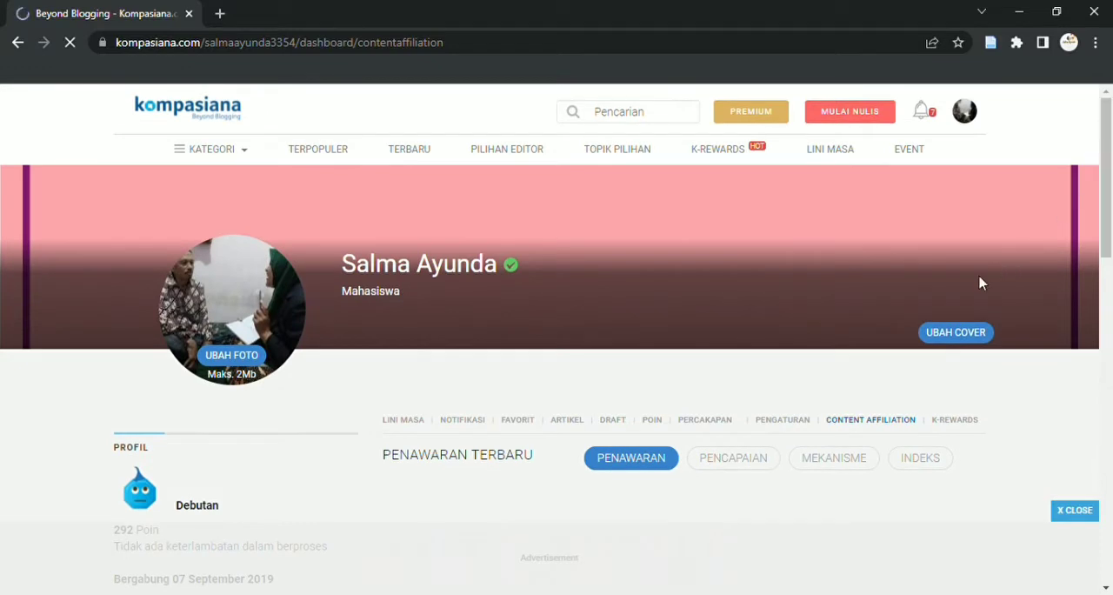
Step: Start writing a new article and set its category to Kisah Untuk Ramadan
{"action": "left_click", "coordinate": [865, 126]}
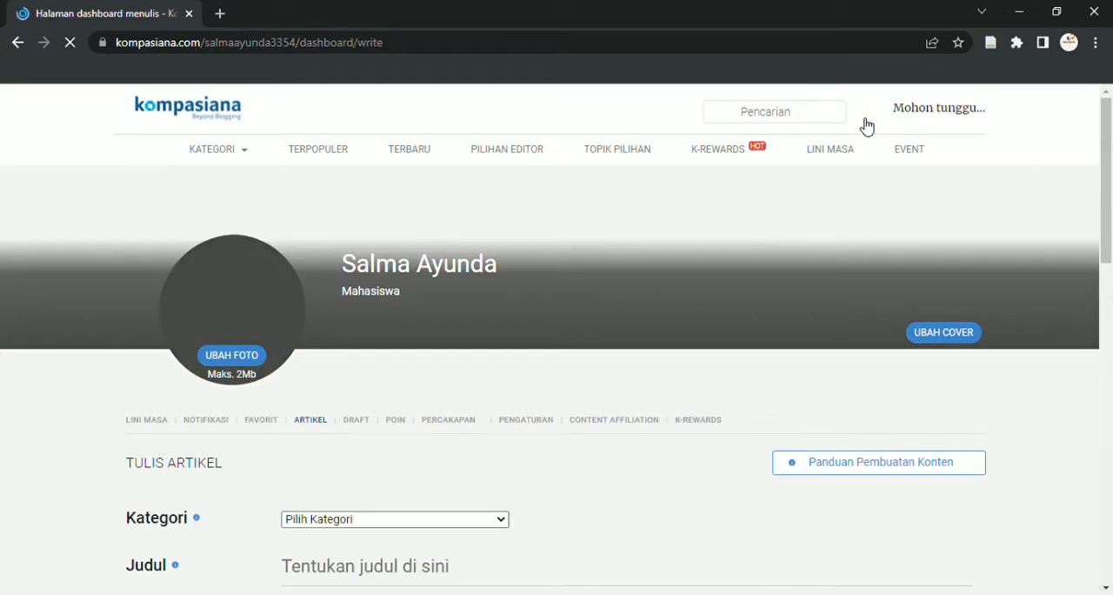
{"action": "left_click_drag", "start_coordinate": [1111, 181], "coordinate": [1110, 252]}
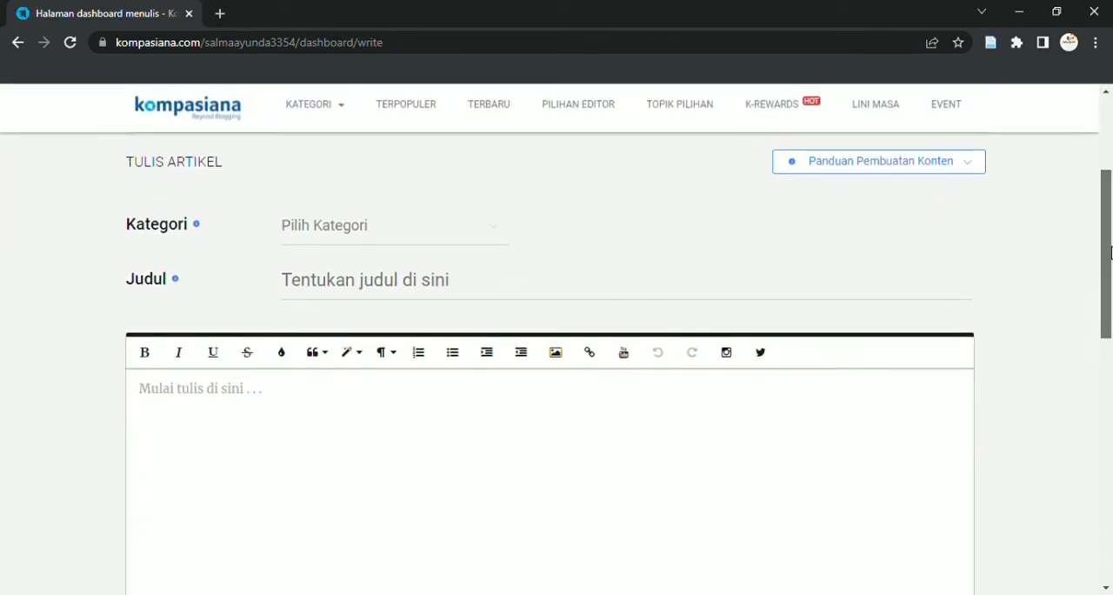
{"action": "left_click", "coordinate": [497, 233]}
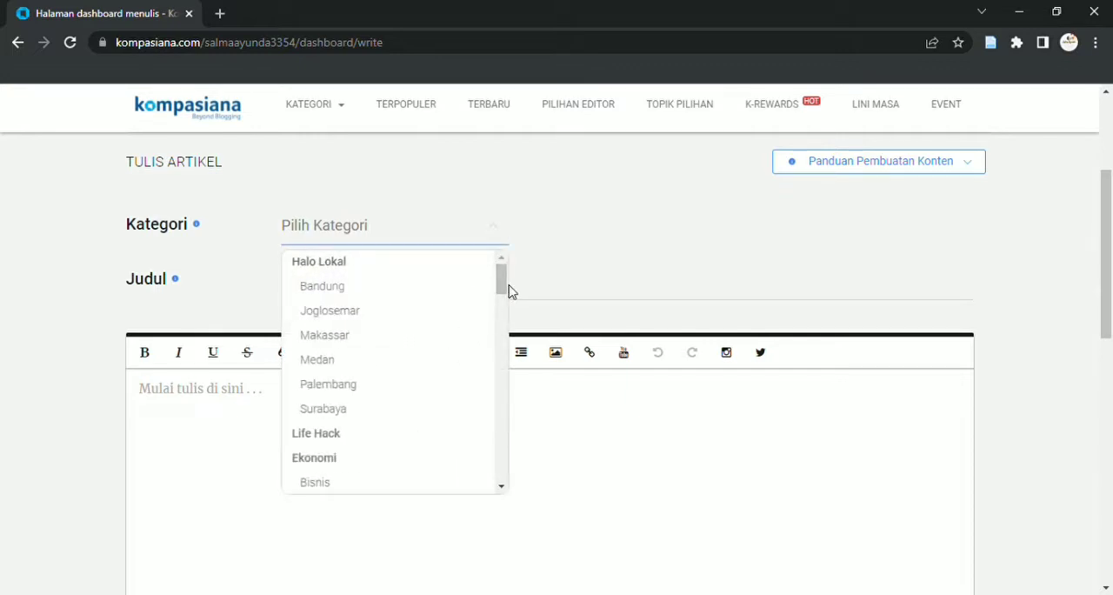
{"action": "left_click_drag", "start_coordinate": [502, 287], "coordinate": [508, 482]}
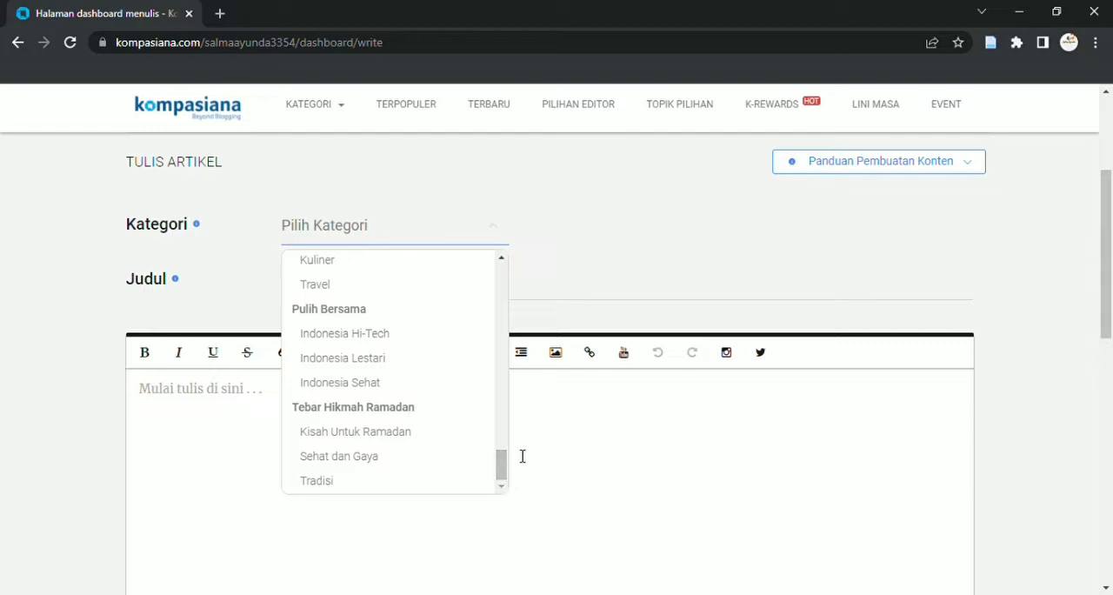
{"action": "left_click", "coordinate": [406, 433]}
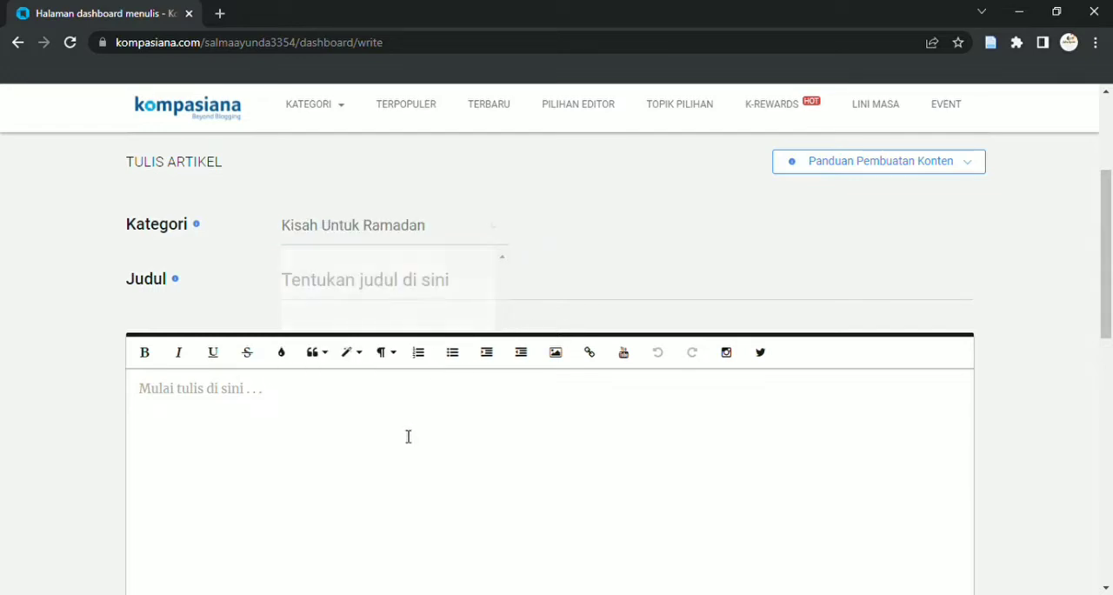
Step: Enter "Menyambut Ramdhan yang Indah" as the article title
{"action": "left_click", "coordinate": [421, 286]}
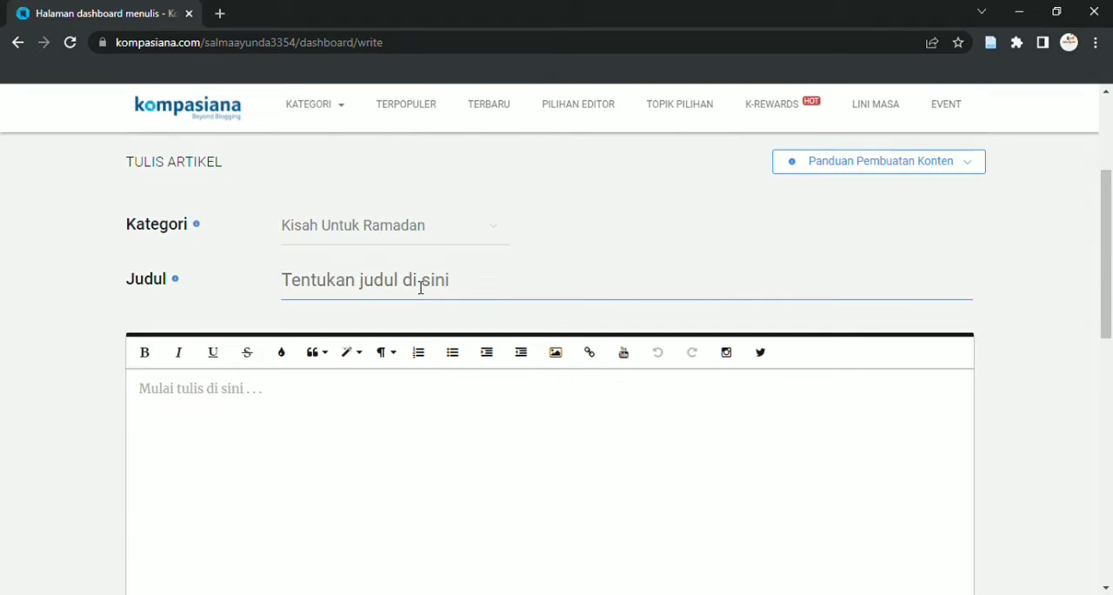
{"action": "type", "text": "Meny"}
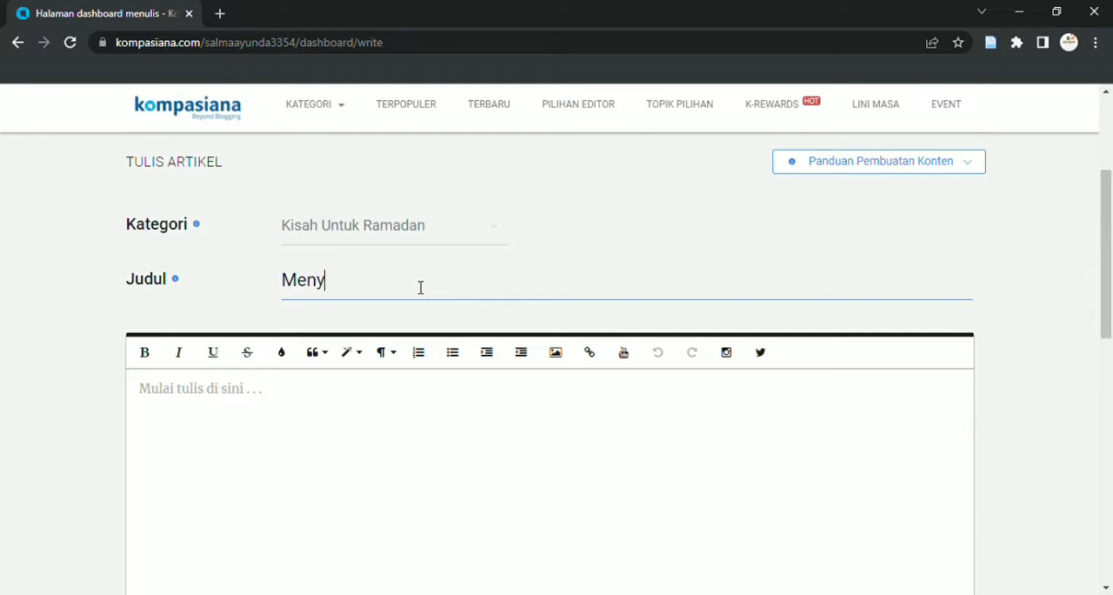
{"action": "type", "text": "ambut R"}
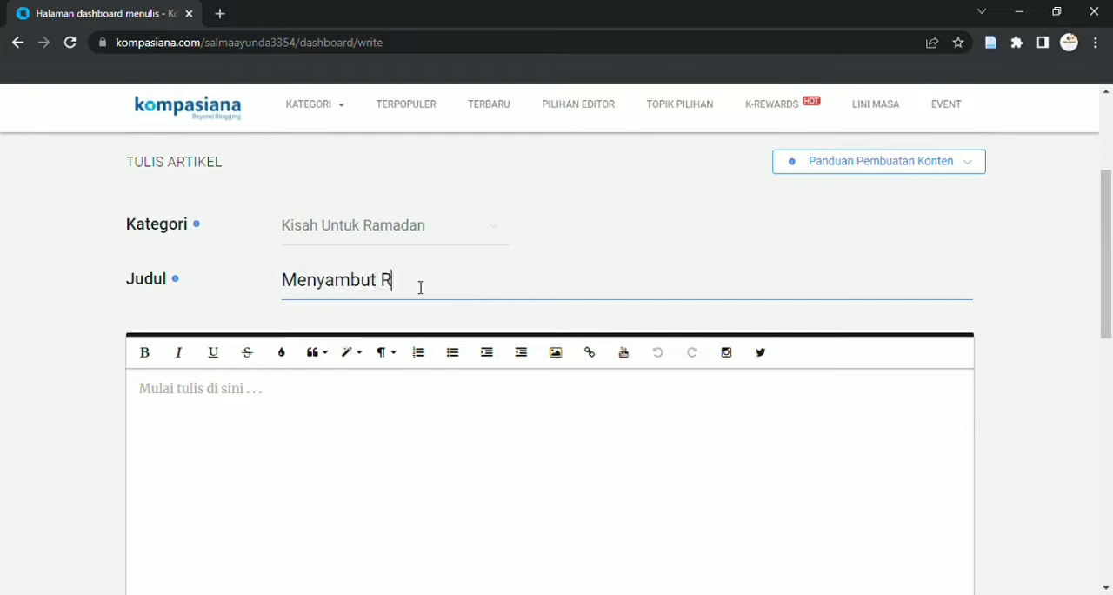
{"action": "type", "text": "amdhan yang Indah"}
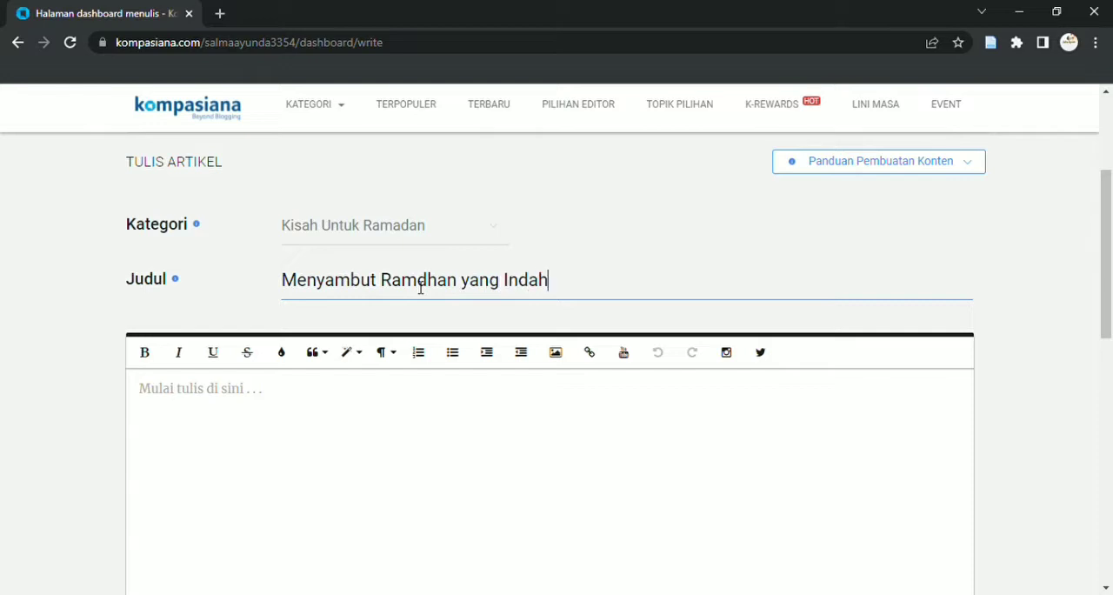
Step: Insert the picture with the text "Aku adalah penilaianmu" into the empty article body
{"action": "scroll", "coordinate": [1091, 205], "scroll_direction": "down", "scroll_amount": 2}
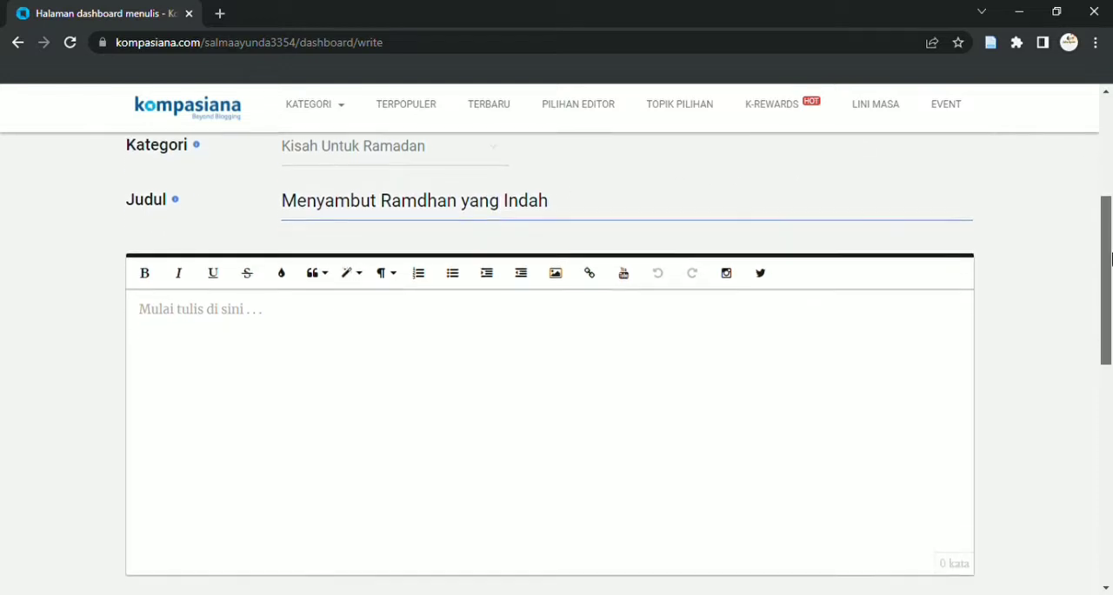
{"action": "left_click", "coordinate": [322, 265]}
{"action": "left_click", "coordinate": [117, 271]}
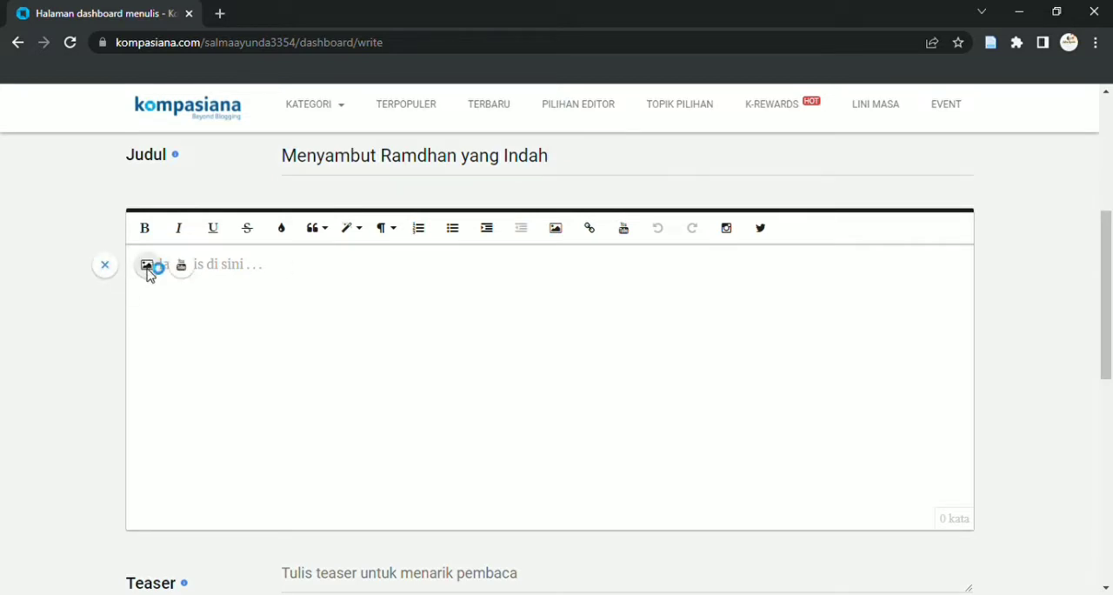
{"action": "left_click", "coordinate": [149, 267]}
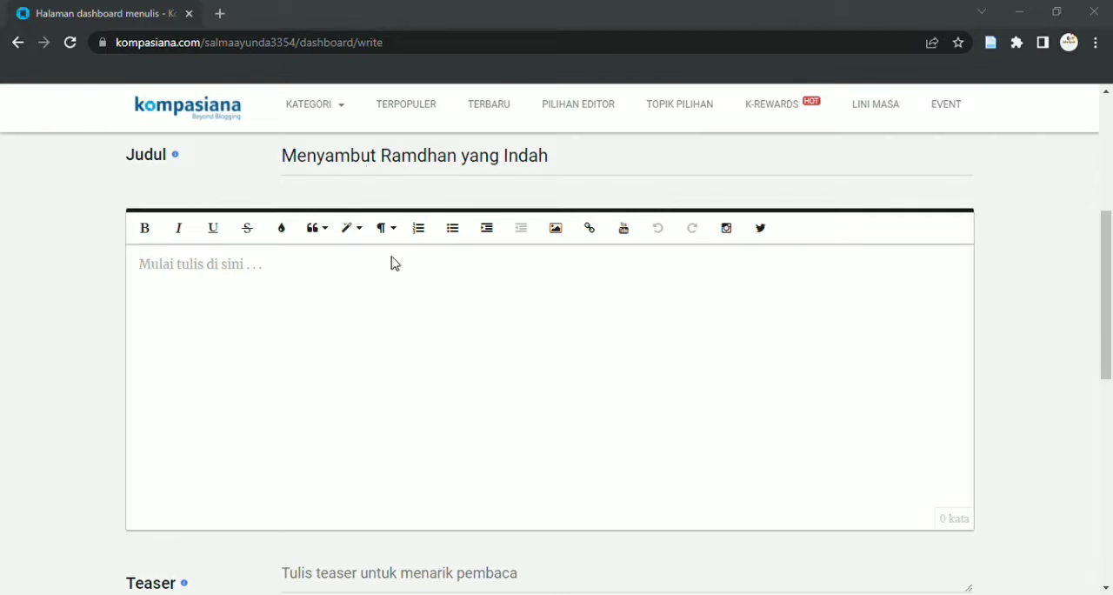
{"action": "left_click", "coordinate": [409, 360]}
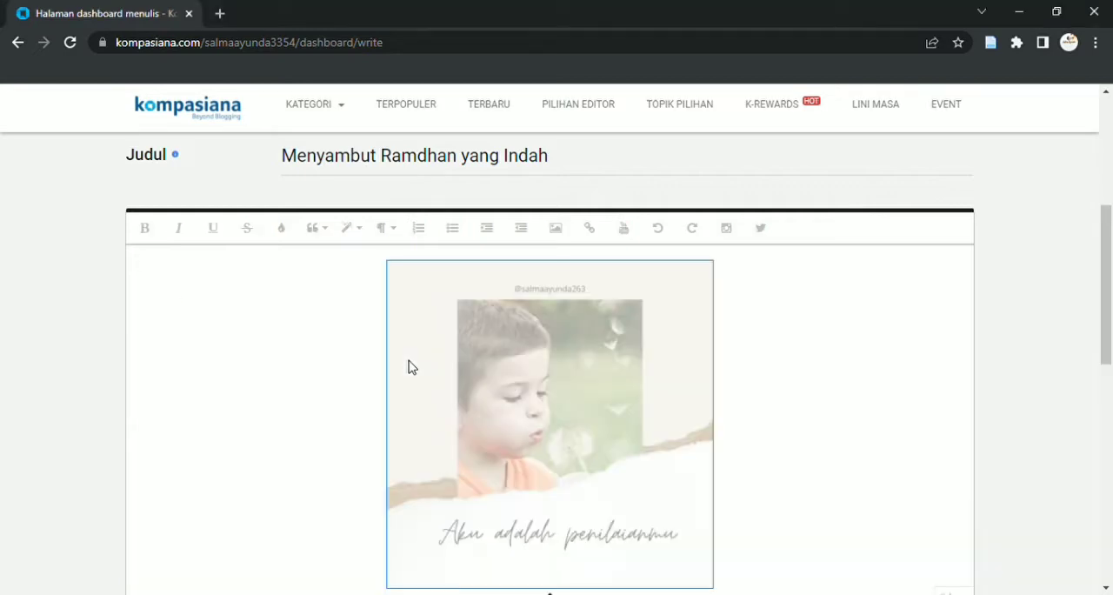
{"action": "left_click_drag", "start_coordinate": [1097, 261], "coordinate": [1111, 340]}
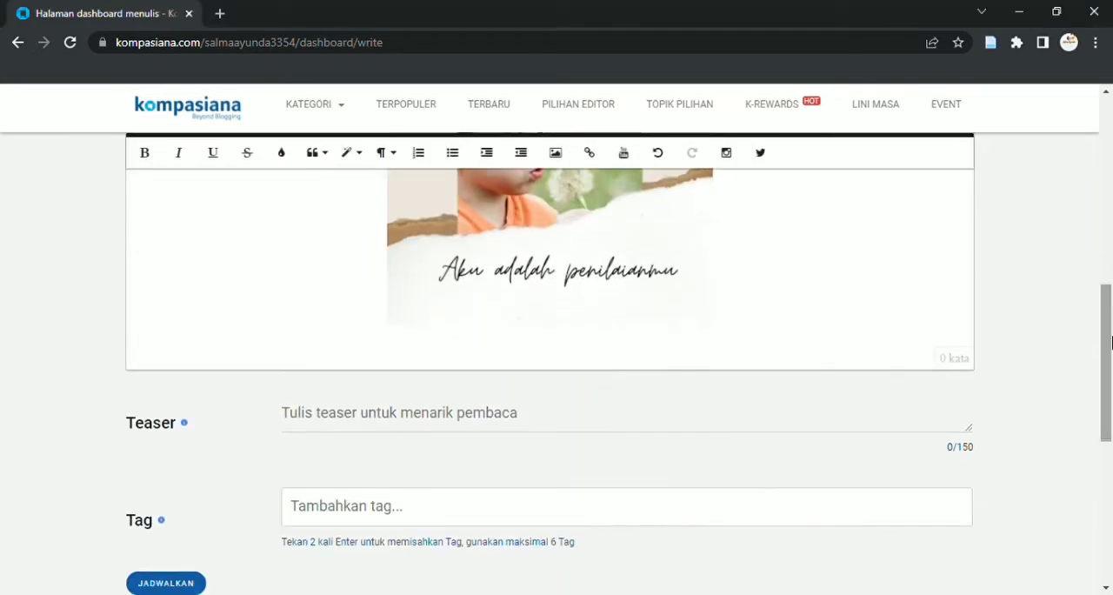
Step: Replace the picture's placeholder caption with "Dokumen Pribadi" and start a new line below it
{"action": "left_click", "coordinate": [687, 265]}
{"action": "left_click", "coordinate": [584, 352]}
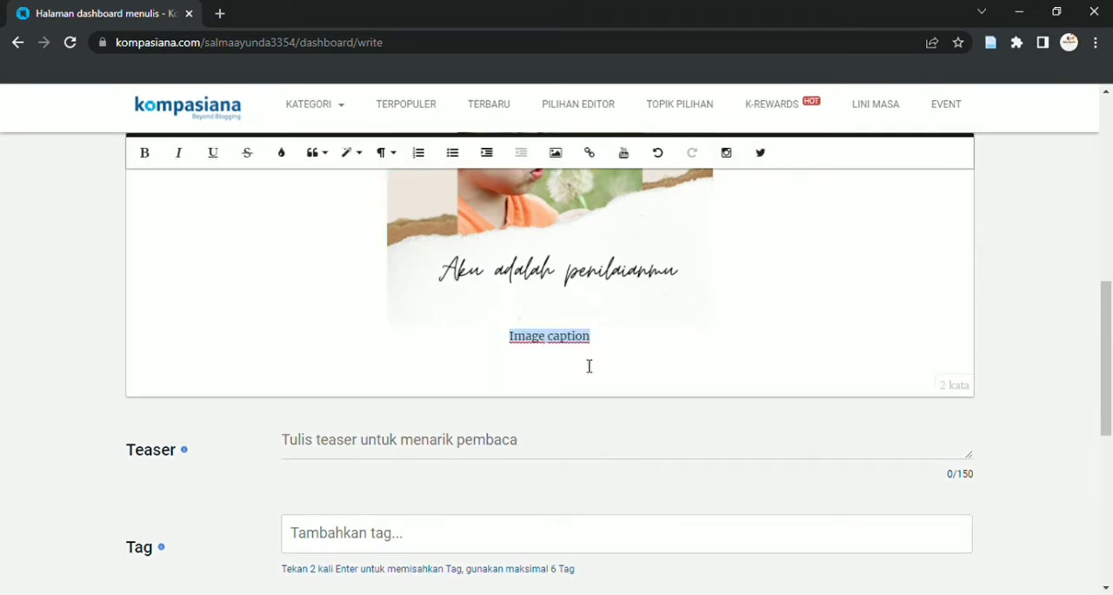
{"action": "type", "text": "d"}
{"action": "key", "text": "BackSpace"}
{"action": "type", "text": "D"}
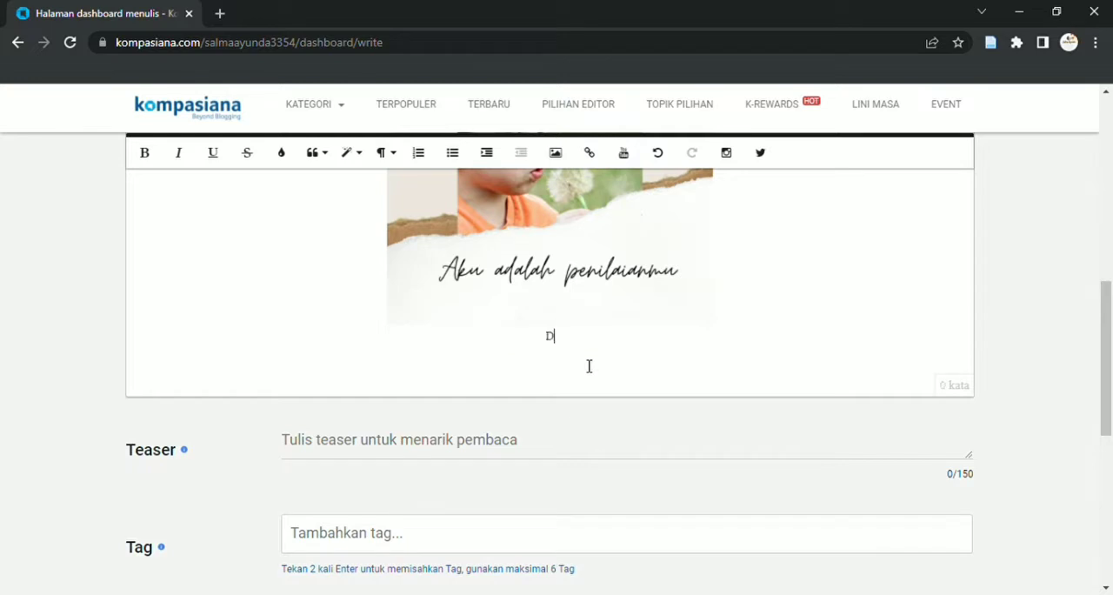
{"action": "type", "text": "okumen Pribadi"}
{"action": "key", "text": "Return"}
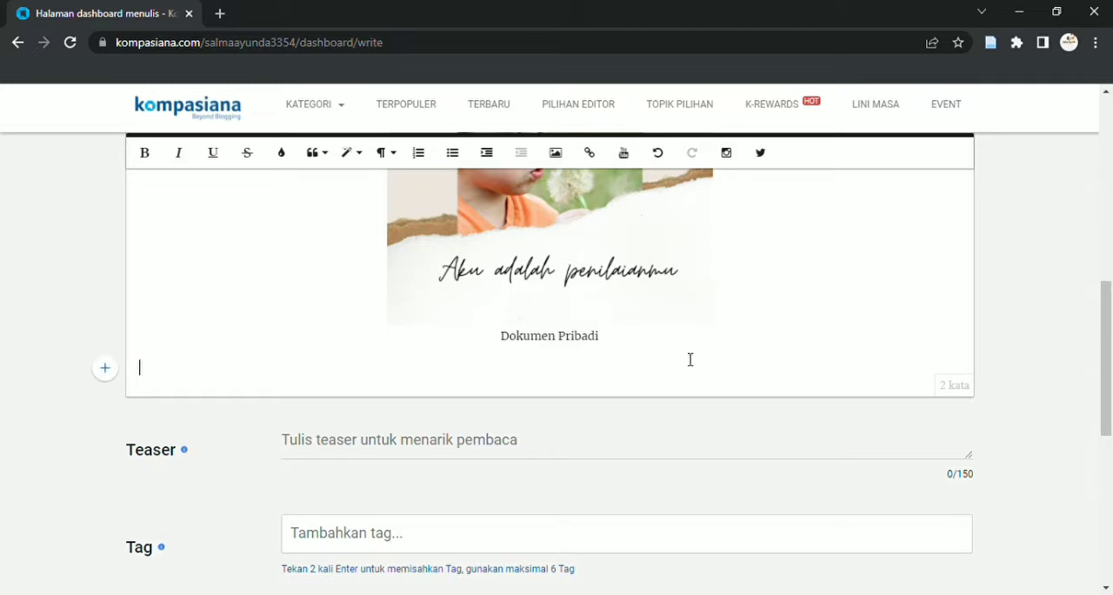
Step: Write the opening words "Hari ini adalah hari terakhir di bulan sya'ban" below the picture caption
{"action": "type", "text": "Hari ini adalah hari tera"}
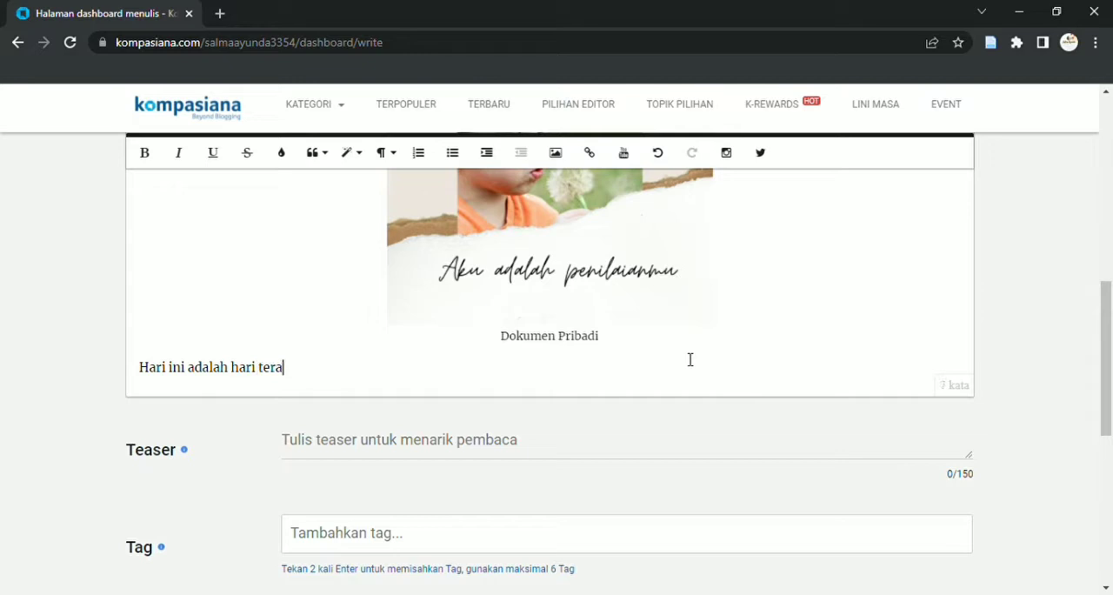
{"action": "type", "text": "khir di bulan sya"}
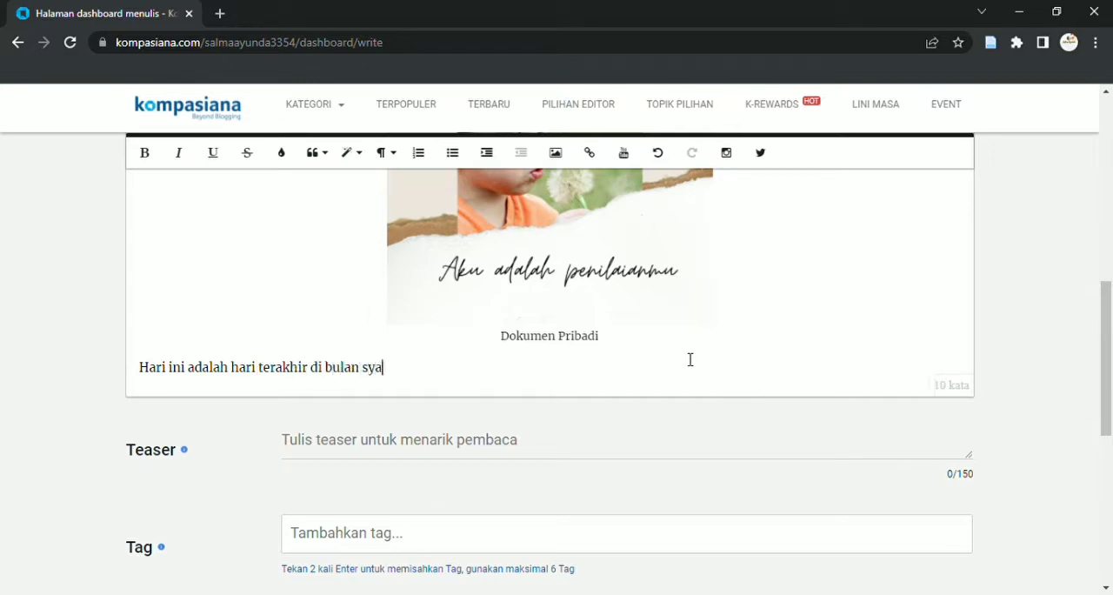
{"action": "type", "text": "'ban"}
Step: Continue the paragraph with "Hal itu menandakan bahwa bulan yang ditunggu-tunggu umat islam dan juga bulan yang suci akan segera datang."
{"action": "type", "text": ". Hal itu"}
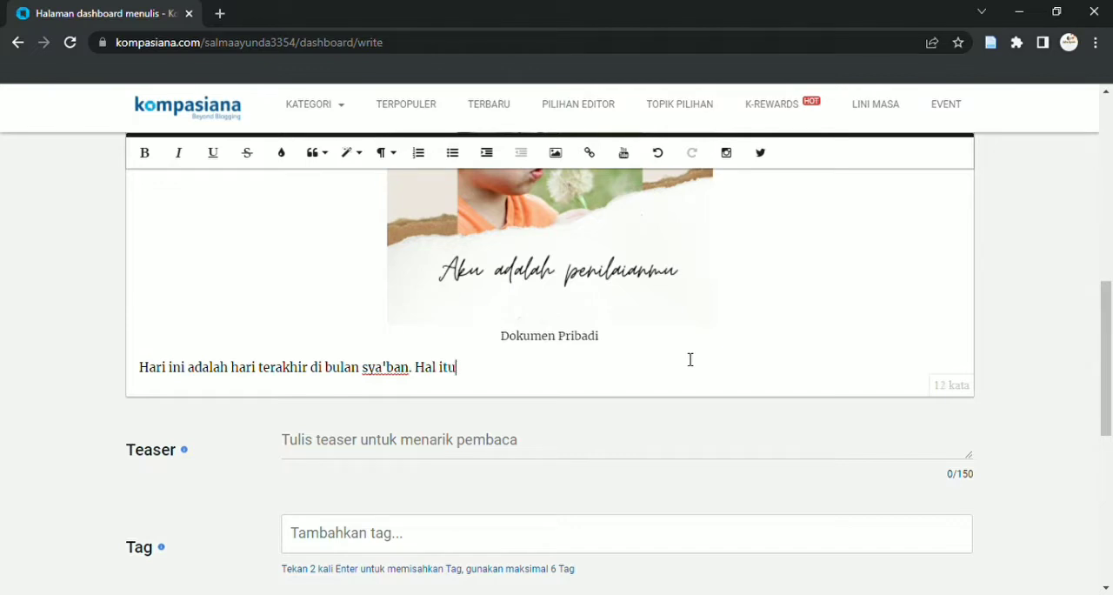
{"action": "type", "text": " menandakan "}
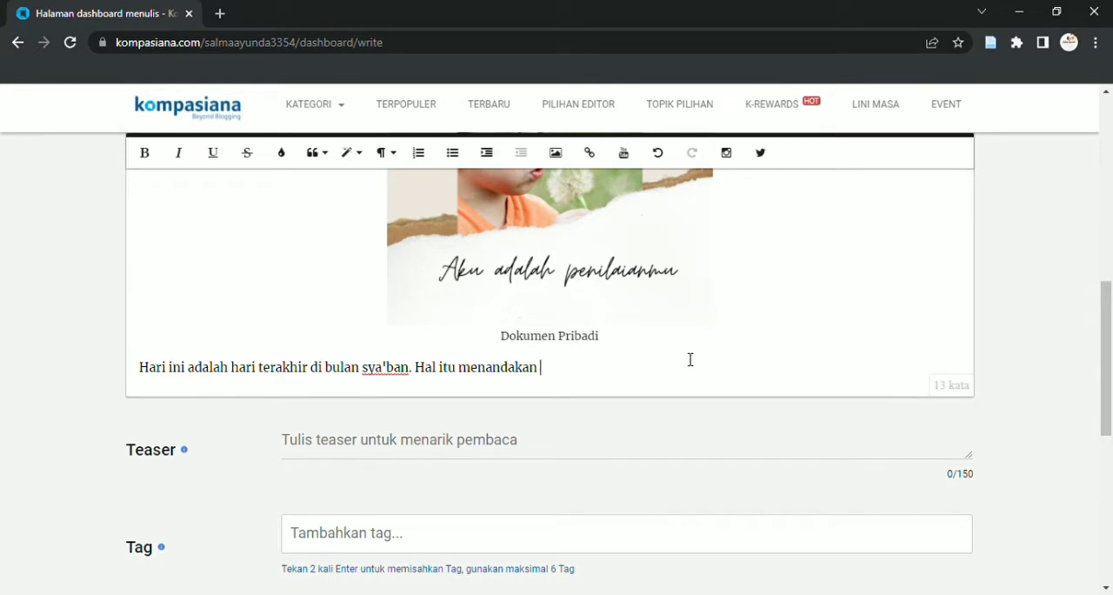
{"action": "type", "text": "bahwa bulan yang "}
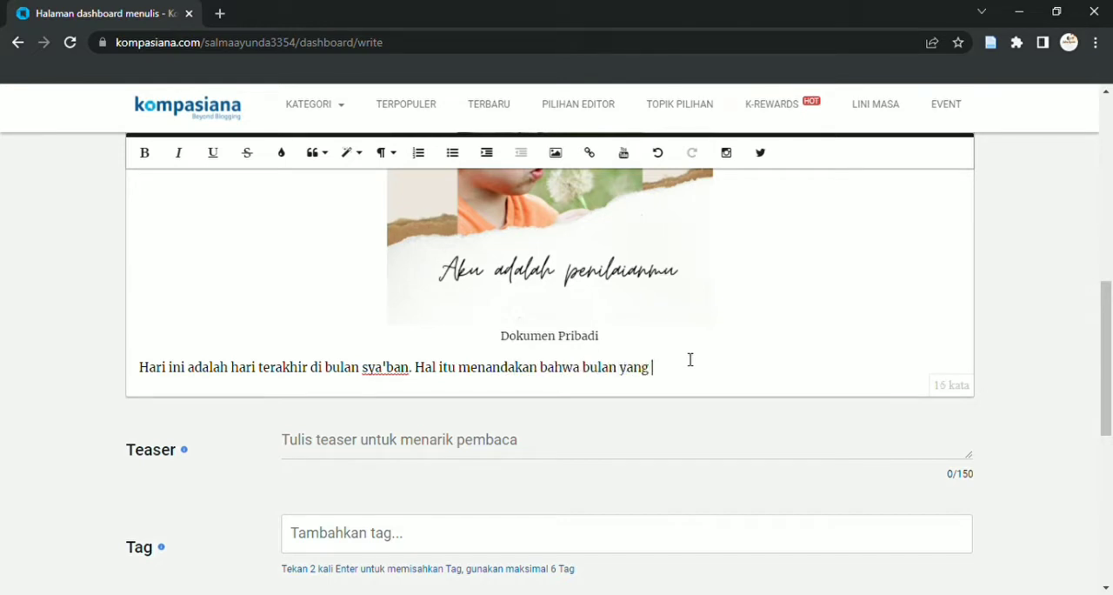
{"action": "type", "text": "ditunggu-tunggu umat"}
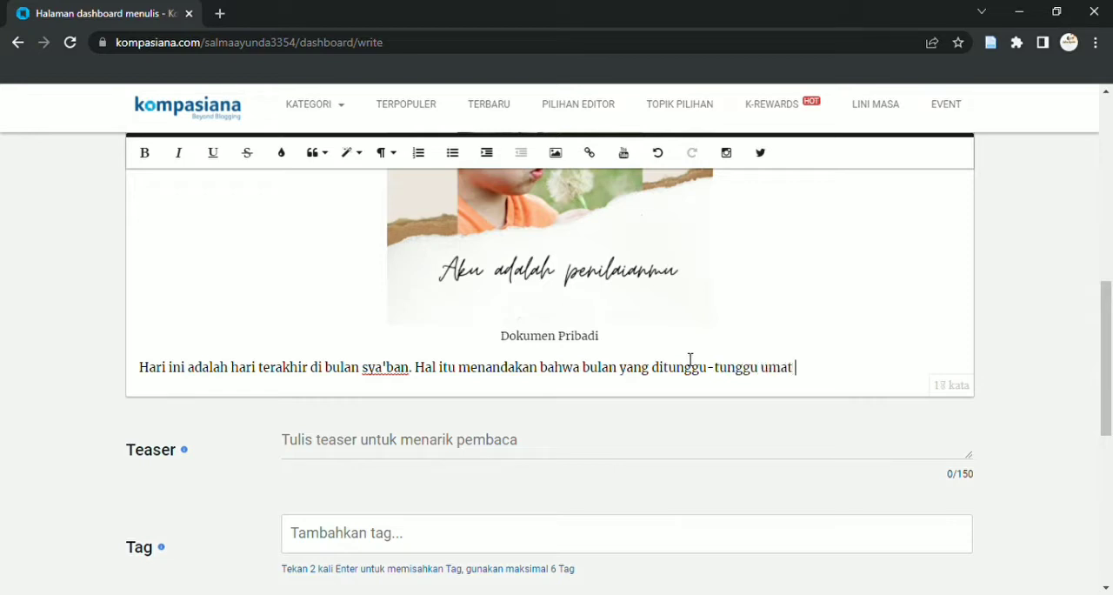
{"action": "type", "text": " islam dan juga bulan yang "}
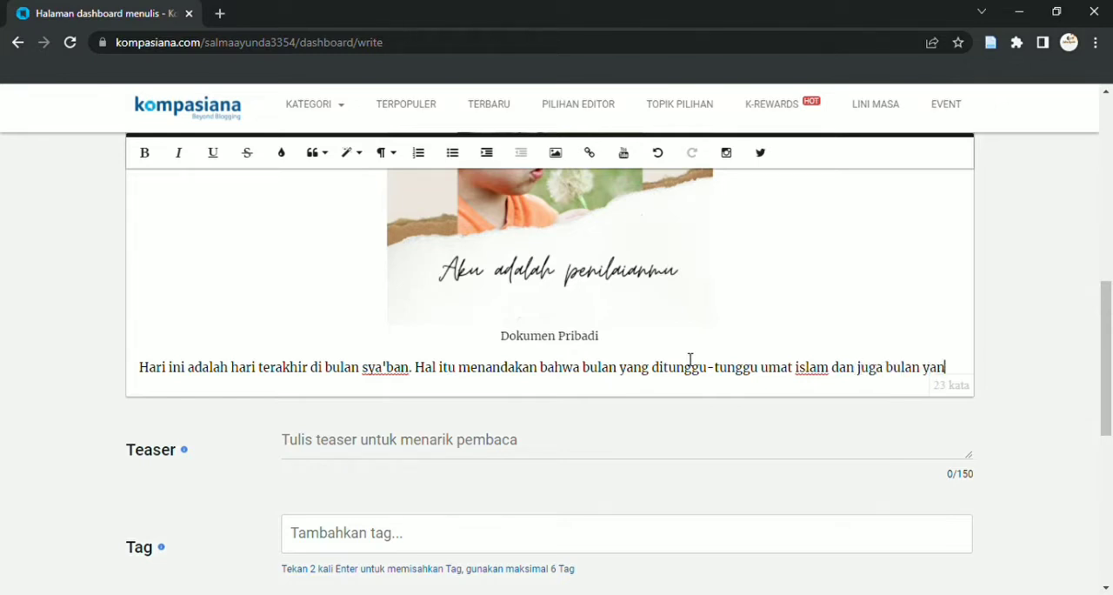
{"action": "type", "text": "suci akan segera datang."}
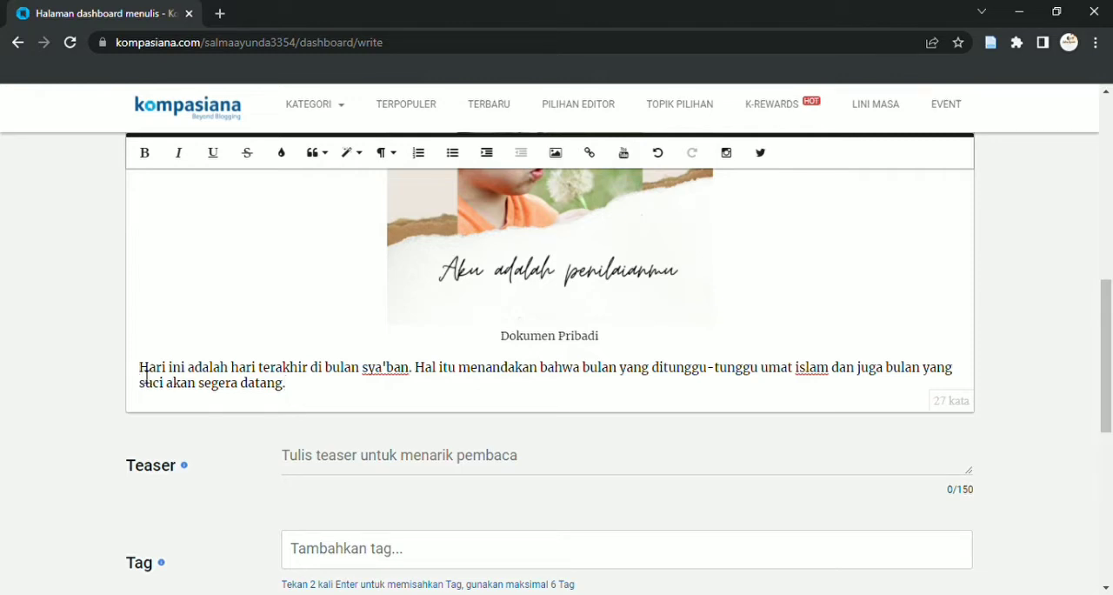
Step: Increase the quote level of the opening paragraph and check the quick insert options on a new line below it
{"action": "left_click", "coordinate": [327, 162]}
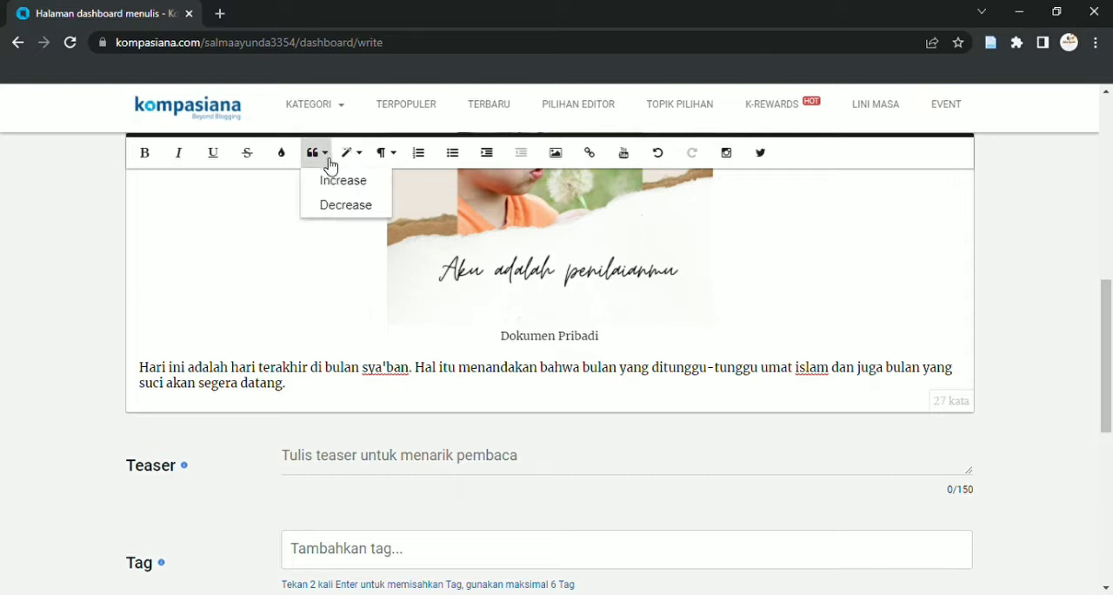
{"action": "left_click", "coordinate": [337, 181]}
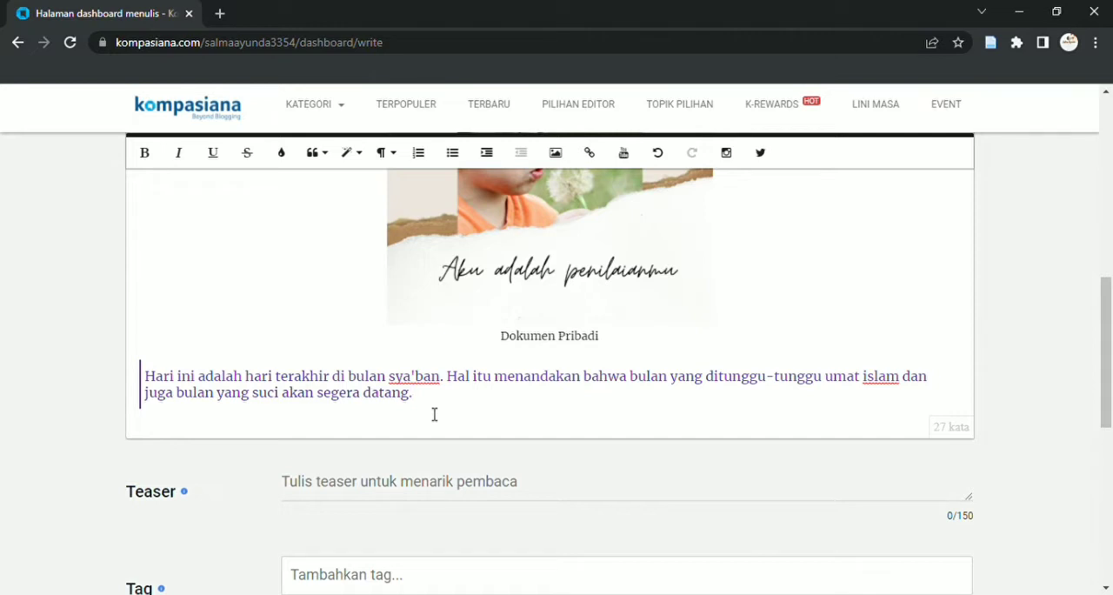
{"action": "key", "text": "Return"}
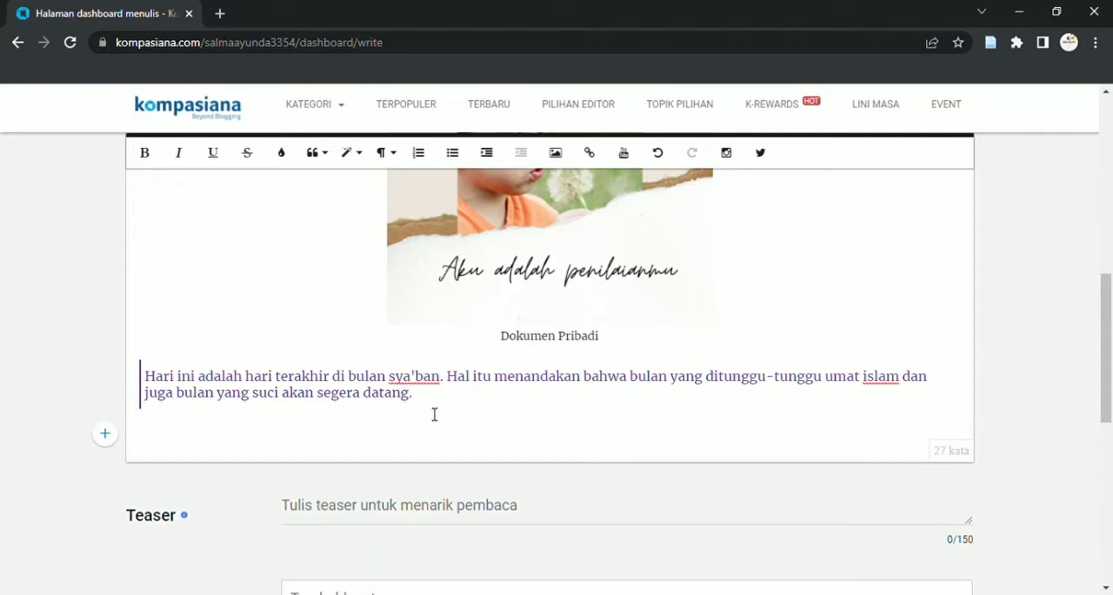
{"action": "left_click", "coordinate": [114, 443]}
{"action": "left_click", "coordinate": [101, 434]}
Step: Begin the second paragraph below the quoted text with "Ramadhan yang penuh berkah akan segera datang"
{"action": "left_click_drag", "start_coordinate": [1106, 387], "coordinate": [1109, 363]}
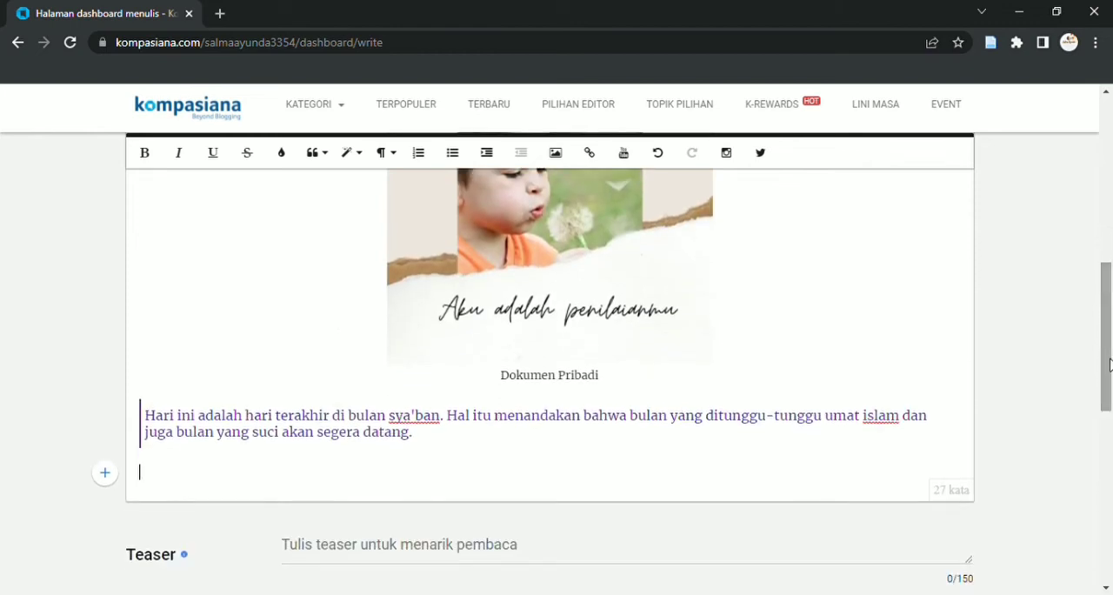
{"action": "type", "text": "Ramd"}
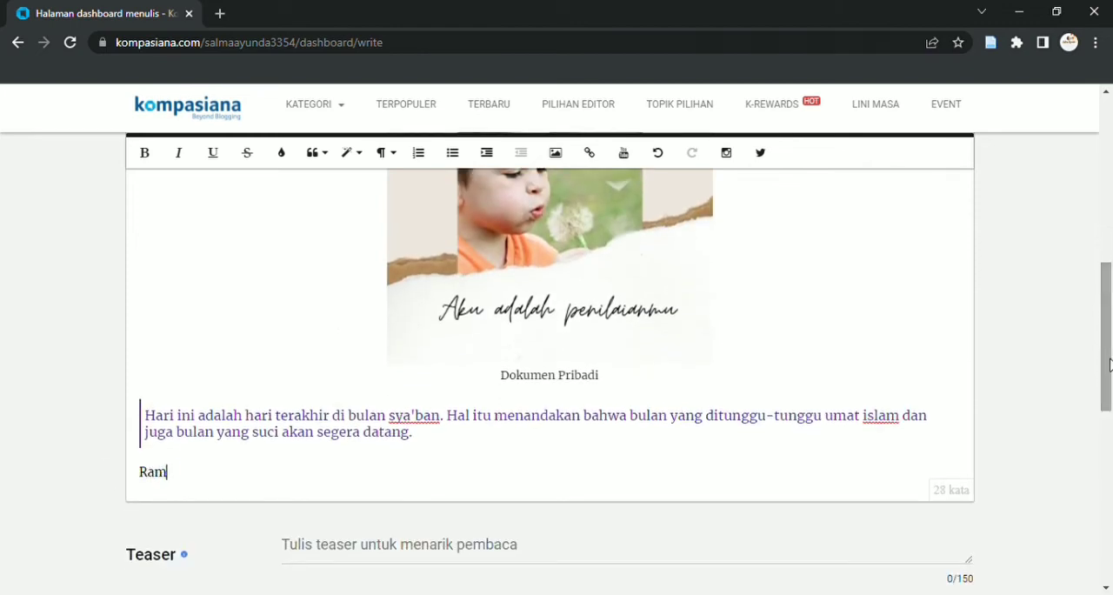
{"action": "key", "text": "BackSpace"}
{"action": "type", "text": "a"}
{"action": "type", "text": "han"}
{"action": "key", "text": "BackSpace"}
{"action": "key", "text": "BackSpace"}
{"action": "key", "text": "BackSpace"}
{"action": "type", "text": "dhan yang penuh "}
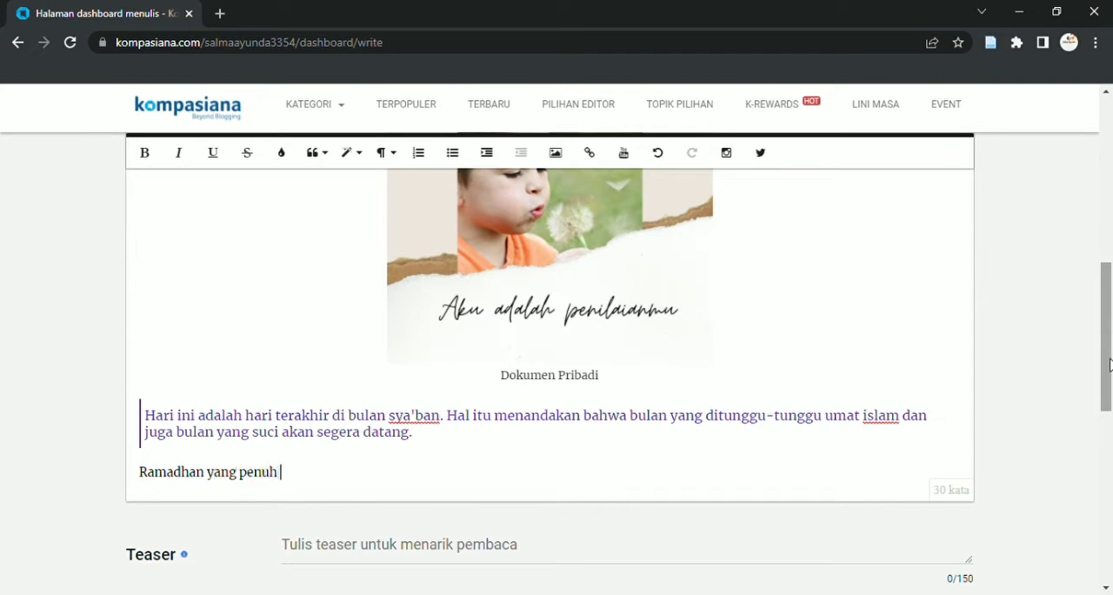
{"action": "type", "text": "berkah akan sege"}
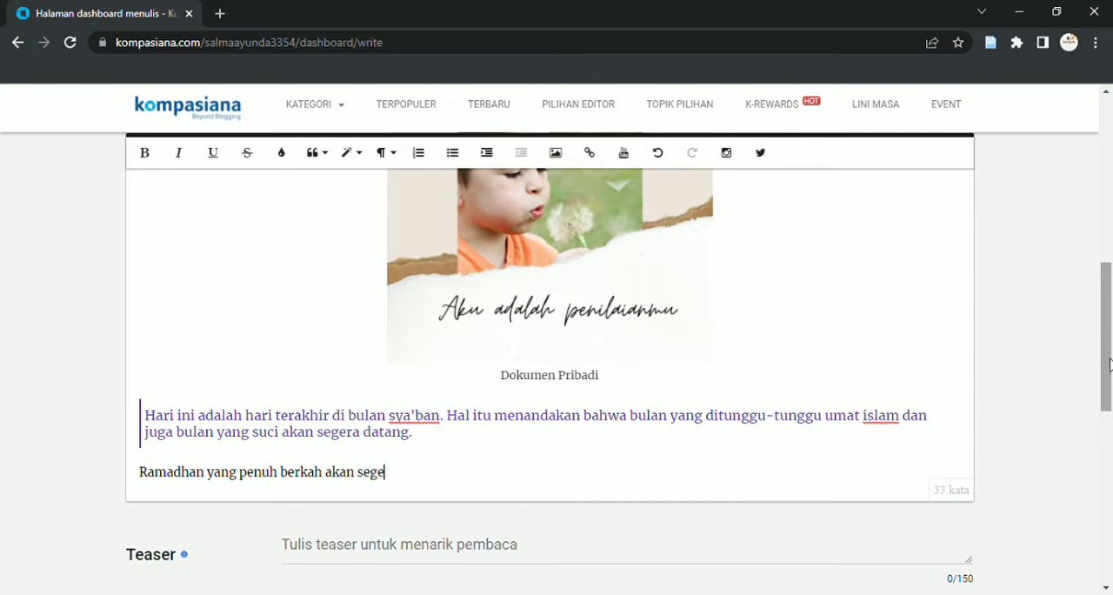
{"action": "type", "text": "ra datang. Datang"}
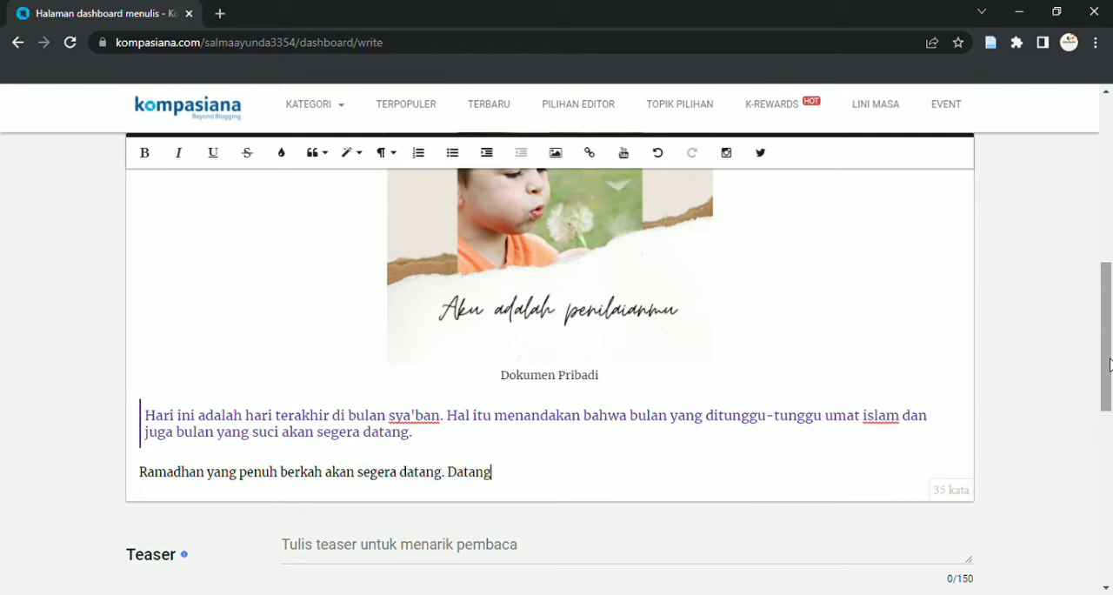
{"action": "type", "text": "nya bulan ini"}
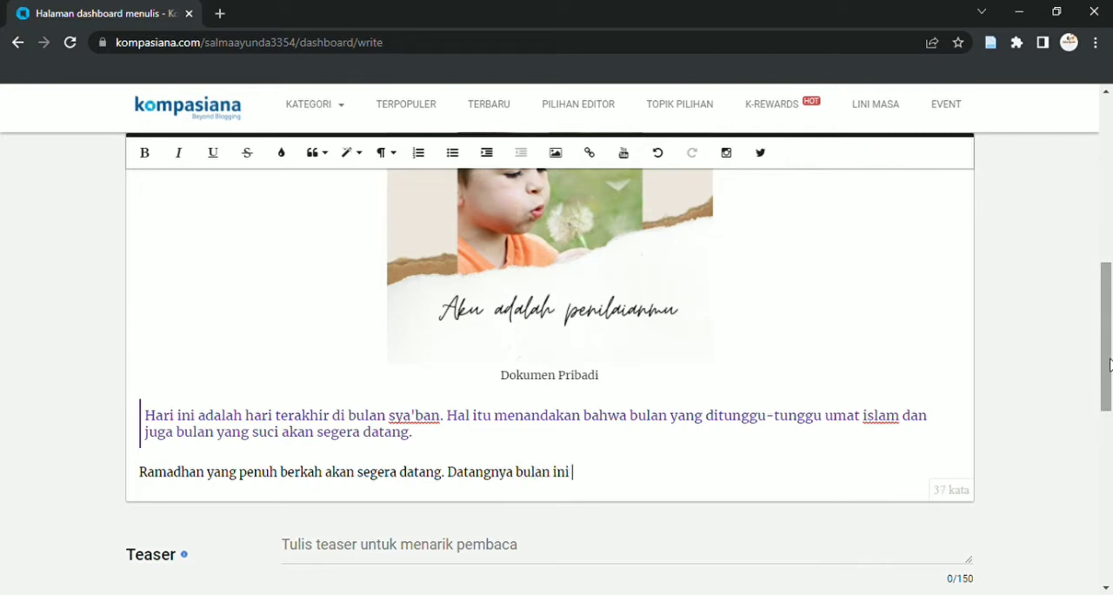
{"action": "type", "text": " disambut dengan rian"}
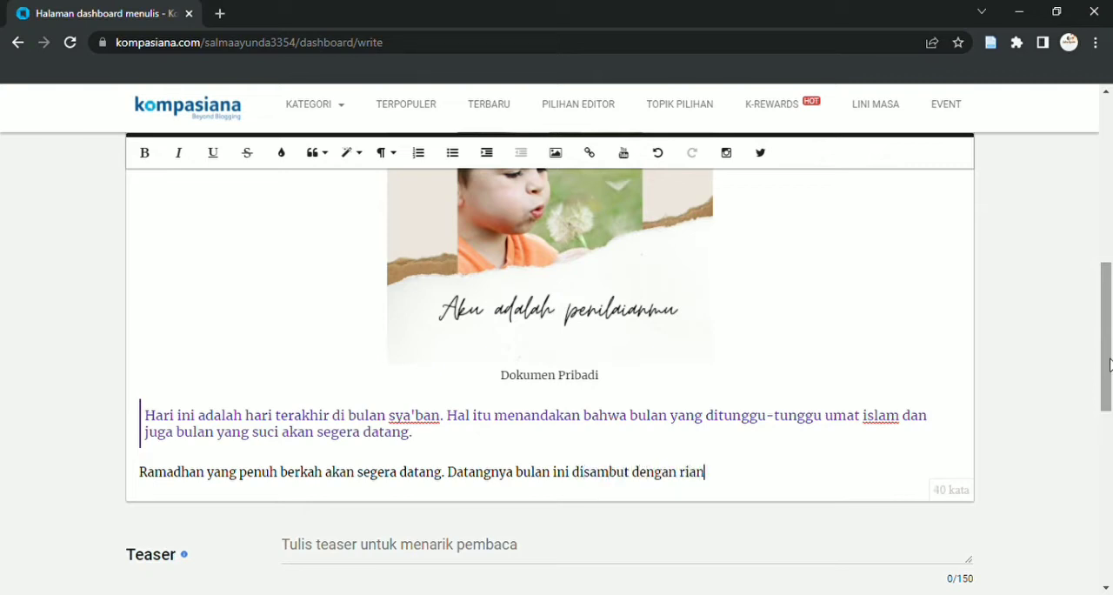
{"action": "type", "text": "g gembira ole"}
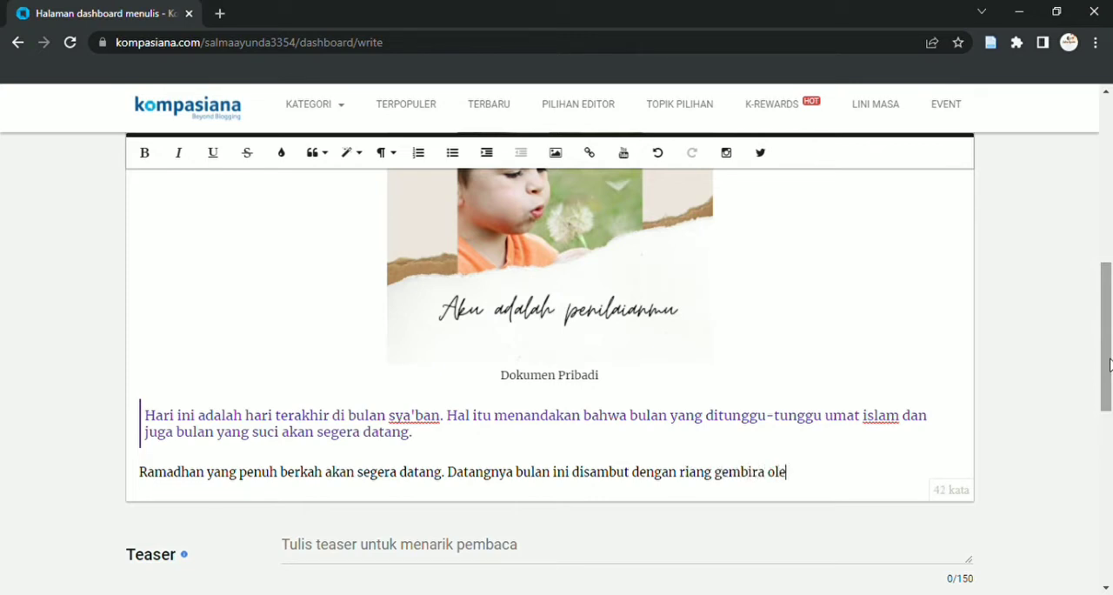
{"action": "type", "text": "h semua umat islam di"}
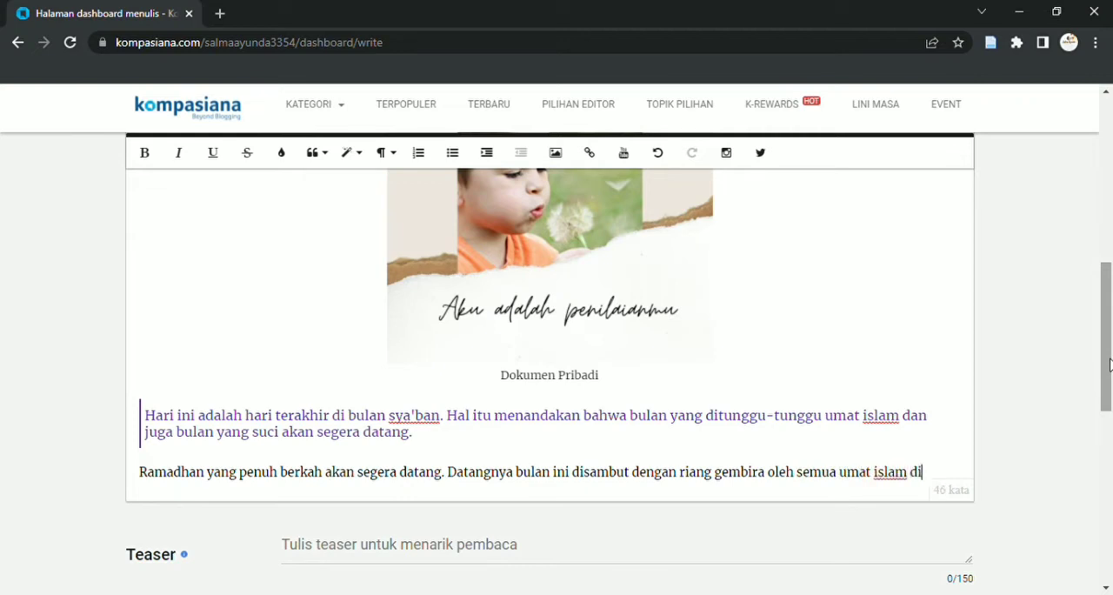
{"action": "type", "text": " dunia. Men"}
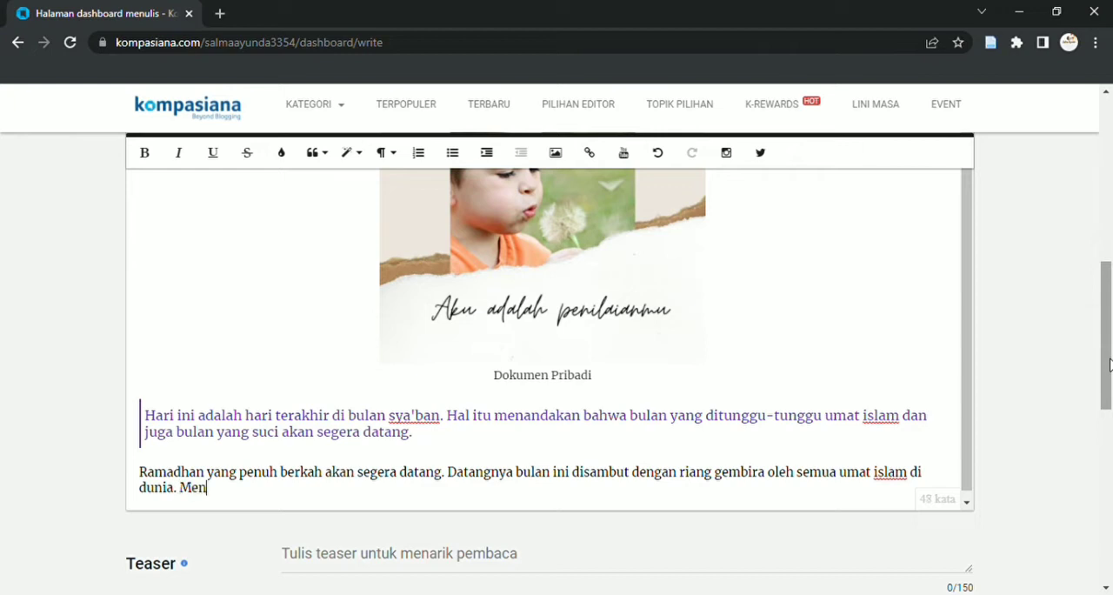
Step: Continue the second paragraph with "Datangnya bulan ini disambut dengan riang gembira oleh semua umat islam di dunia. Mengapa demikian?"
{"action": "type", "text": "demikian?"}
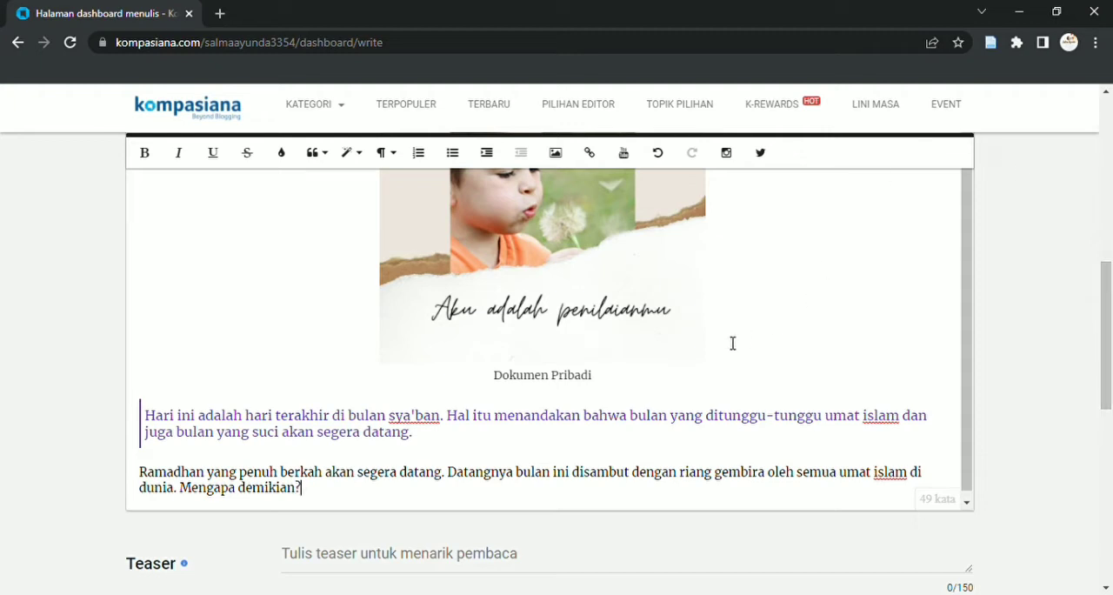
Step: Make "Ramadhan" bold and "yang" italic at the start of the second paragraph
{"action": "left_click_drag", "start_coordinate": [146, 473], "coordinate": [210, 481]}
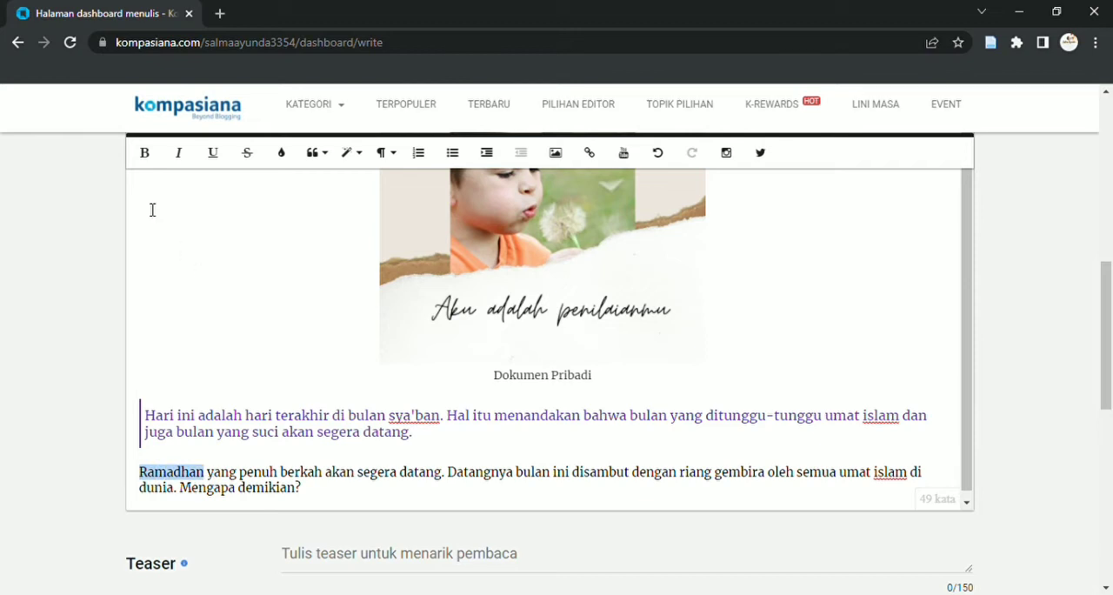
{"action": "left_click", "coordinate": [144, 154]}
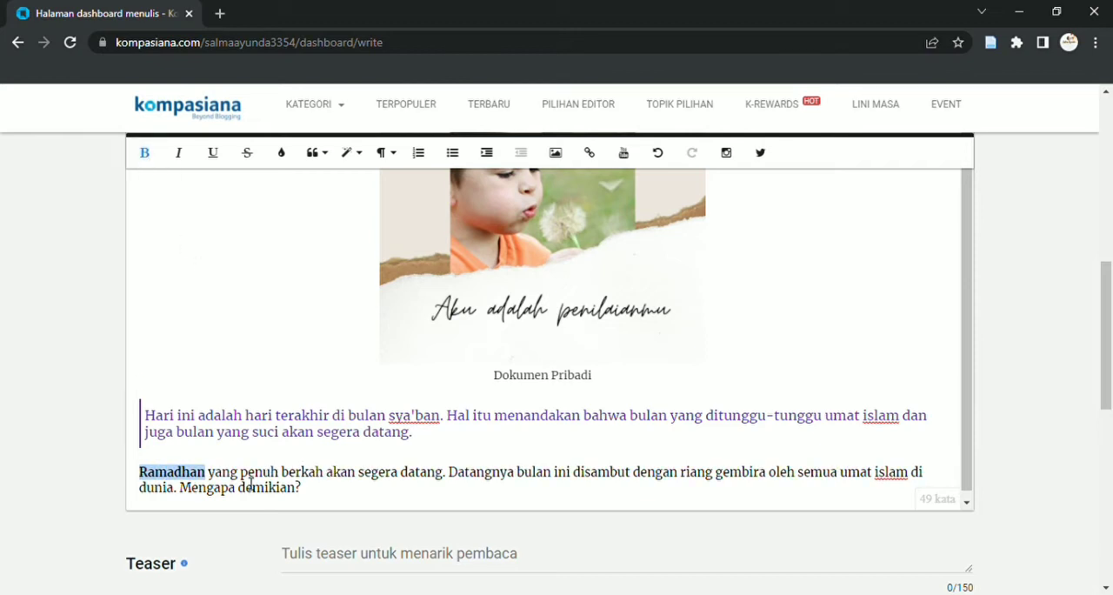
{"action": "left_click_drag", "start_coordinate": [209, 478], "coordinate": [241, 483]}
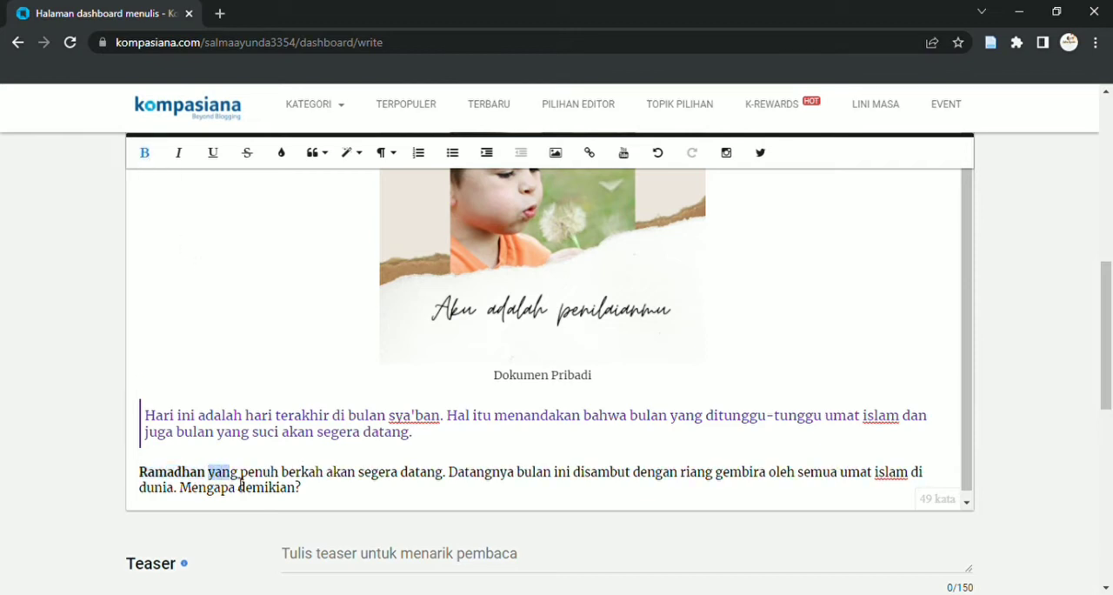
{"action": "left_click", "coordinate": [181, 157]}
Step: Underline "penuh" and strike through "berkah" in the second paragraph
{"action": "left_click_drag", "start_coordinate": [239, 477], "coordinate": [283, 478]}
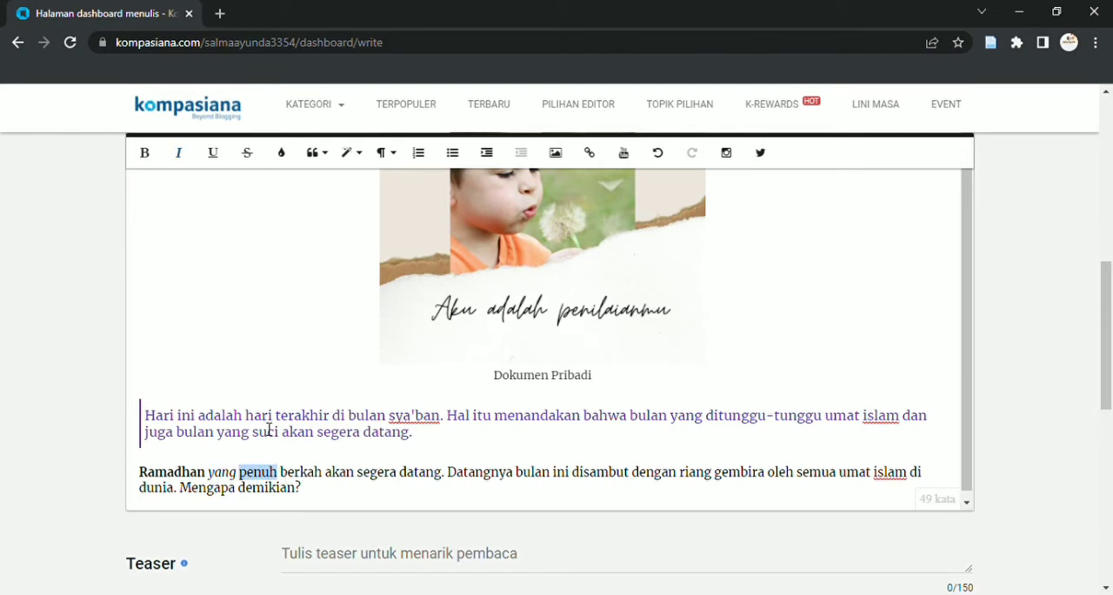
{"action": "left_click", "coordinate": [212, 155]}
{"action": "left_click_drag", "start_coordinate": [280, 478], "coordinate": [327, 481]}
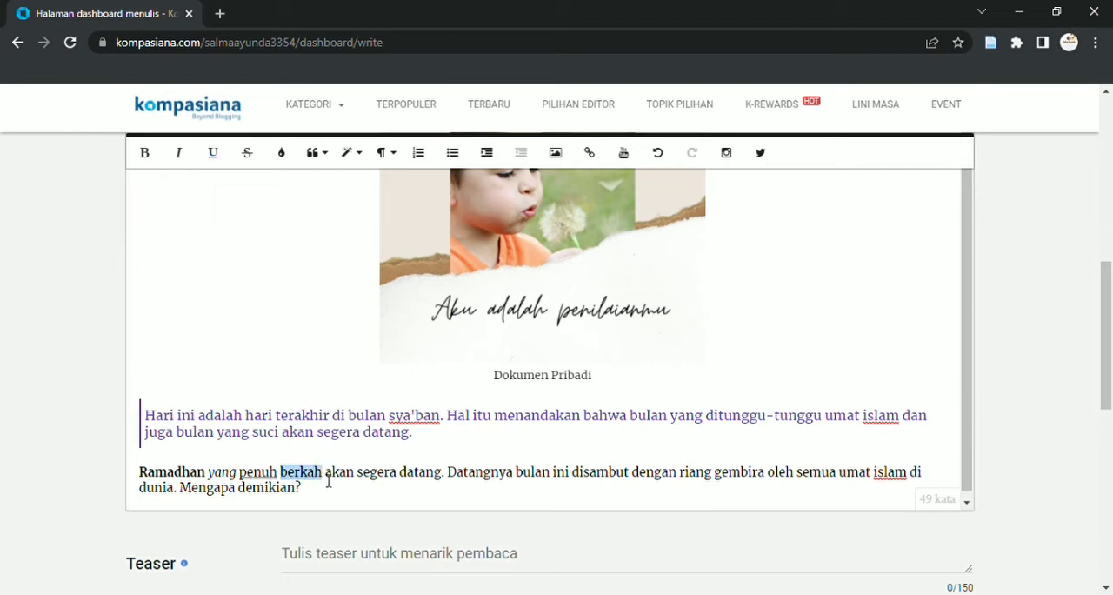
{"action": "left_click", "coordinate": [247, 157]}
Step: Change the text color of the word "akan" in the second paragraph to blue
{"action": "left_click_drag", "start_coordinate": [327, 483], "coordinate": [360, 480]}
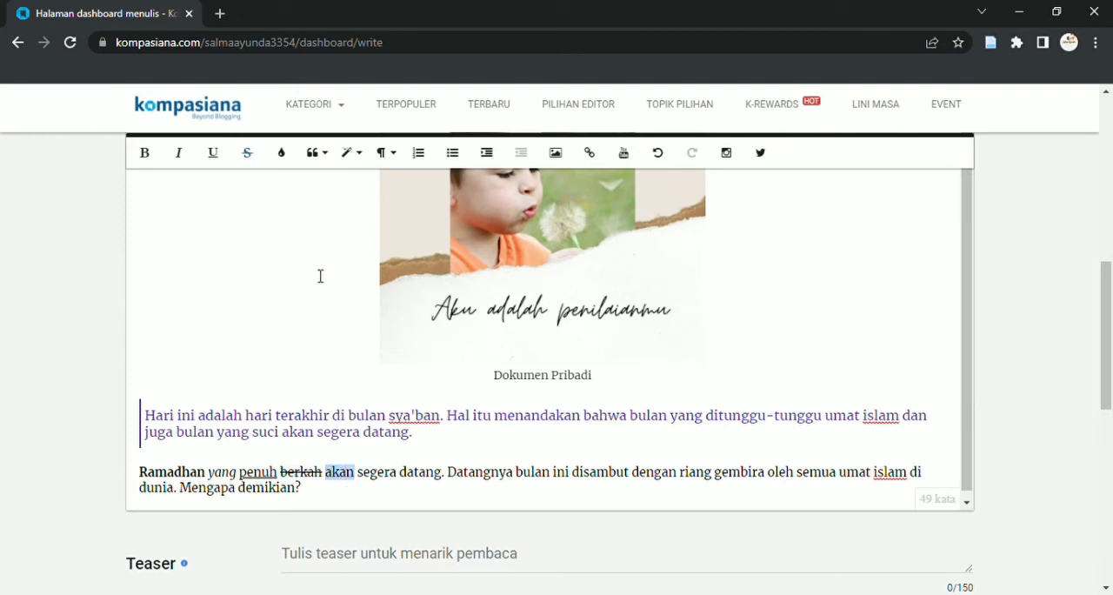
{"action": "left_click", "coordinate": [286, 156]}
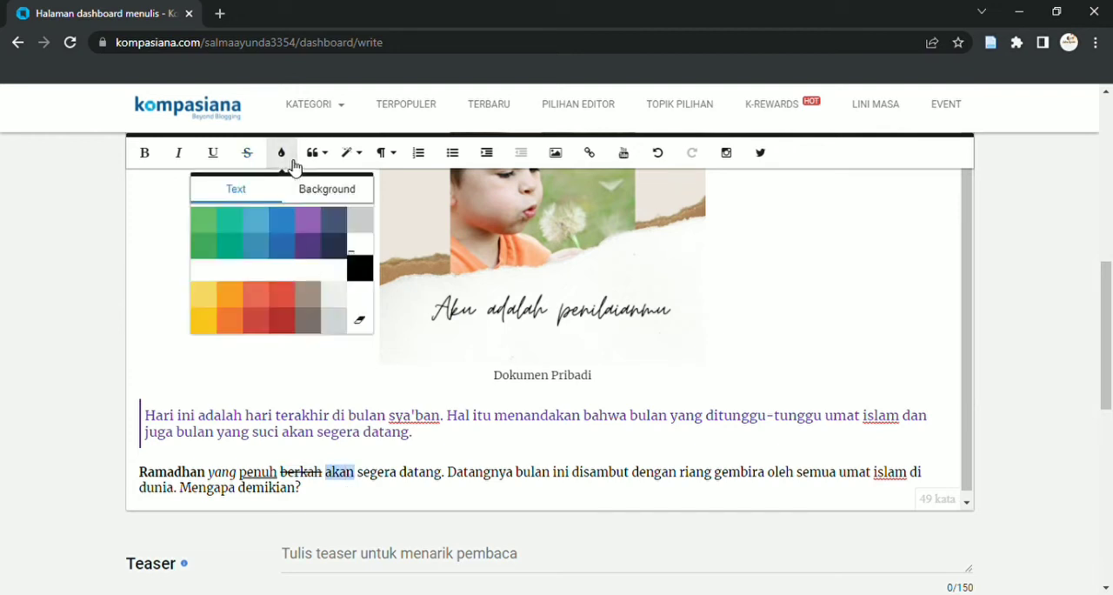
{"action": "left_click", "coordinate": [292, 230]}
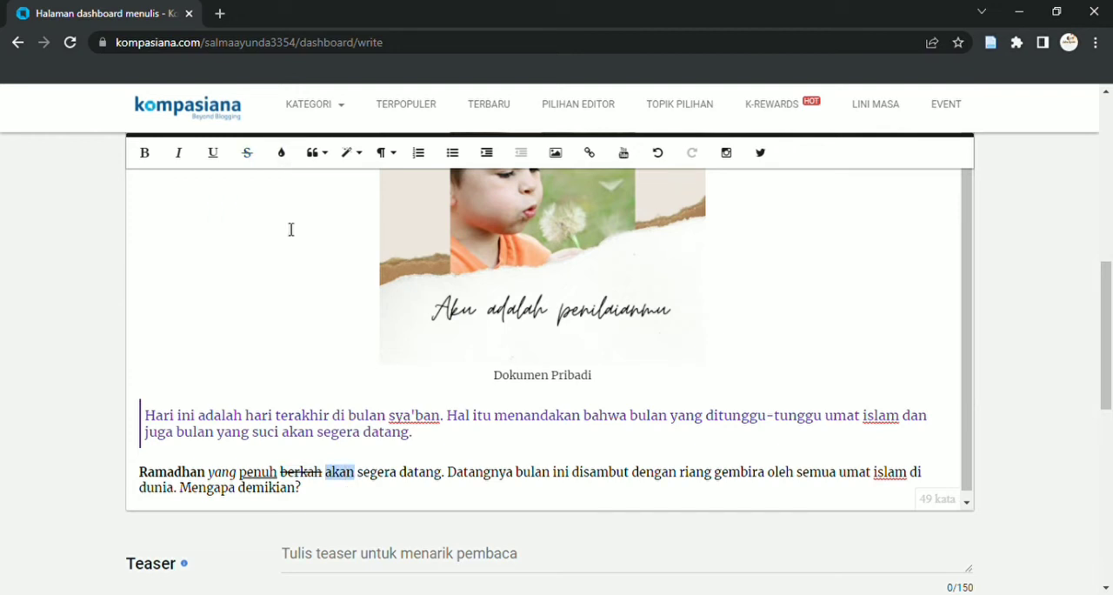
{"action": "left_click", "coordinate": [386, 456]}
Step: Try a numbered list and a bulleted list on a new line below the second paragraph
{"action": "left_click_drag", "start_coordinate": [366, 483], "coordinate": [440, 482]}
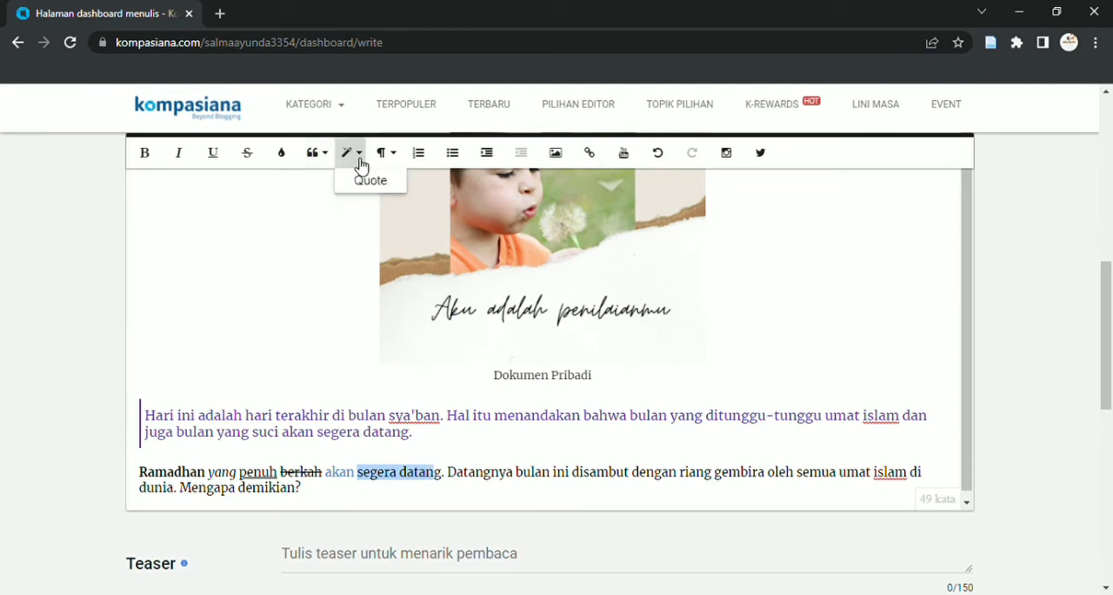
{"action": "left_click", "coordinate": [319, 246]}
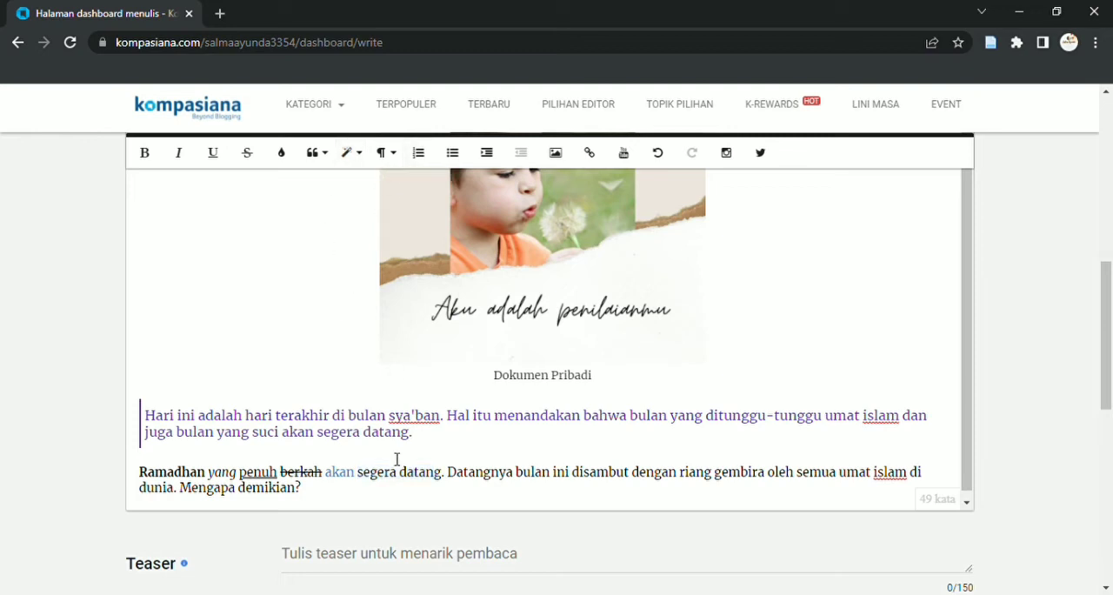
{"action": "key", "text": "Return"}
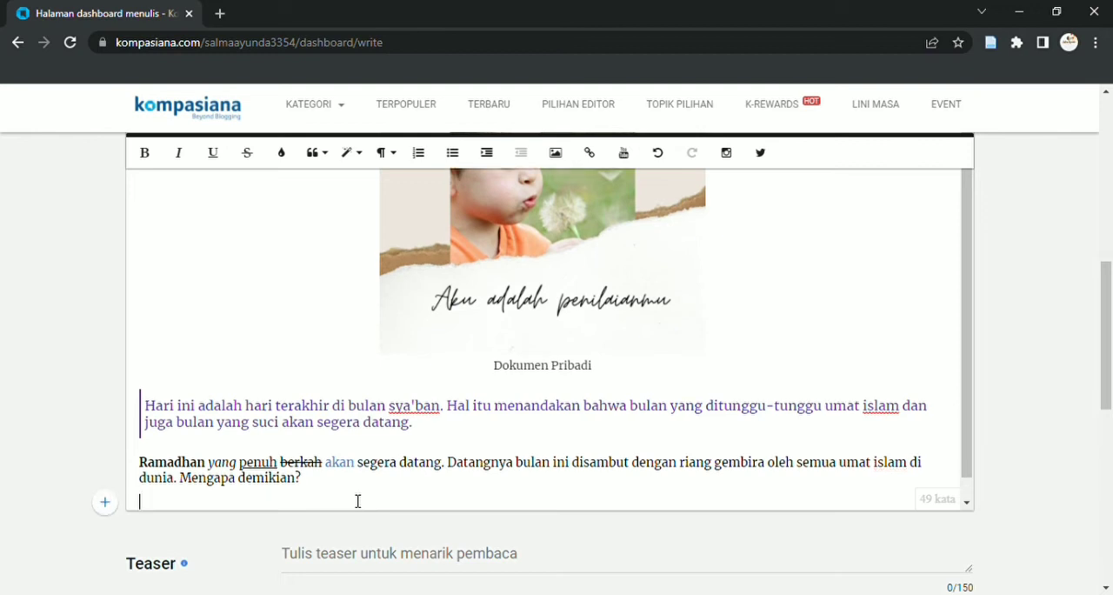
{"action": "left_click", "coordinate": [426, 164]}
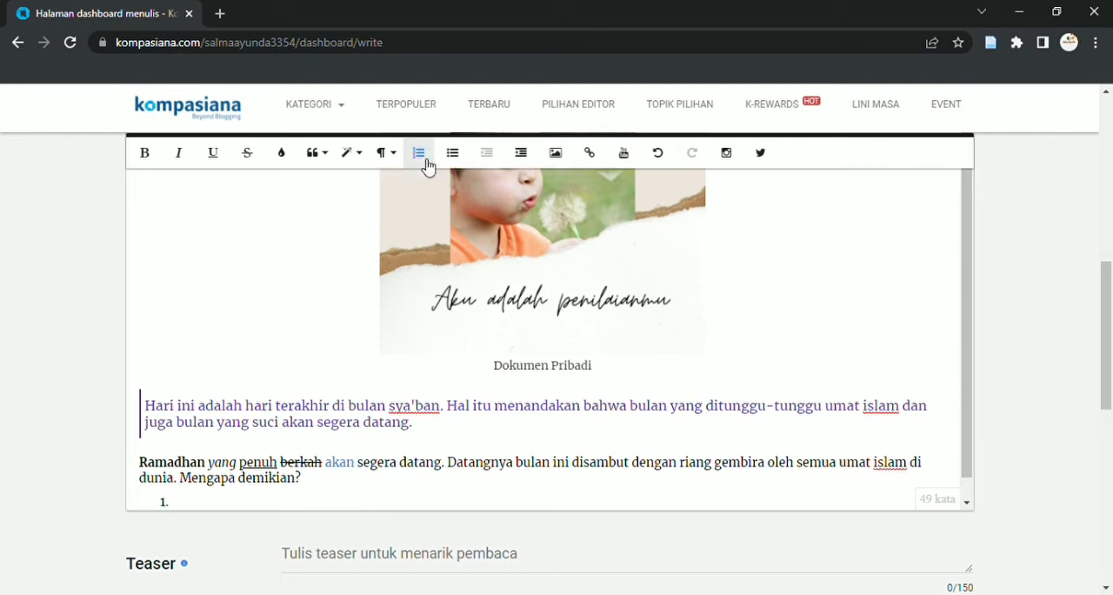
{"action": "left_click", "coordinate": [453, 156]}
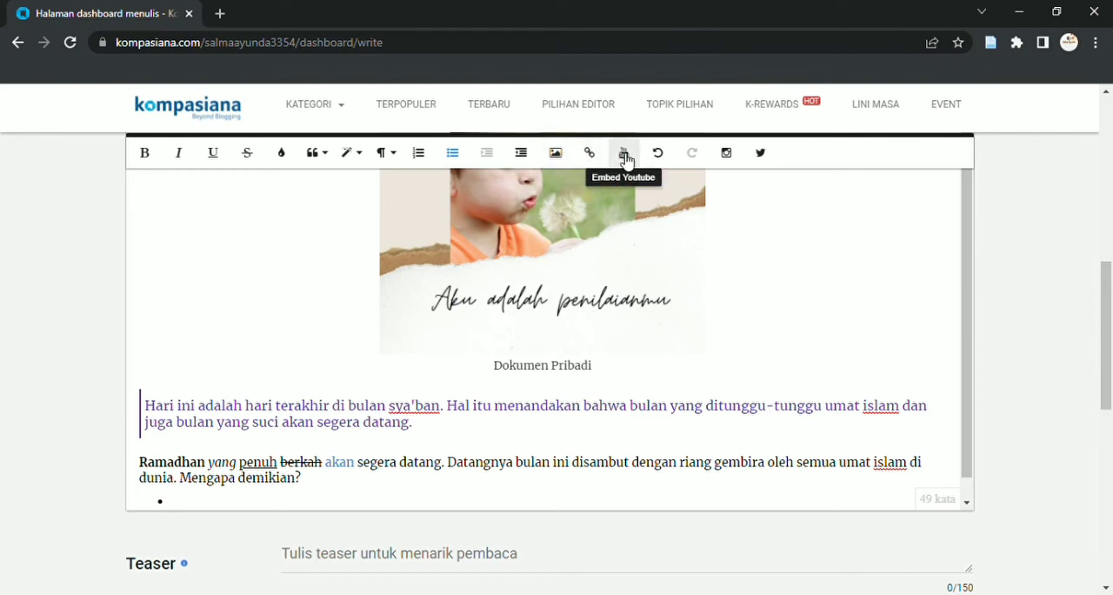
Step: Undo the list formatting and the new line below the second paragraph
{"action": "left_click", "coordinate": [658, 155]}
{"action": "left_click", "coordinate": [660, 157]}
{"action": "left_click", "coordinate": [660, 157]}
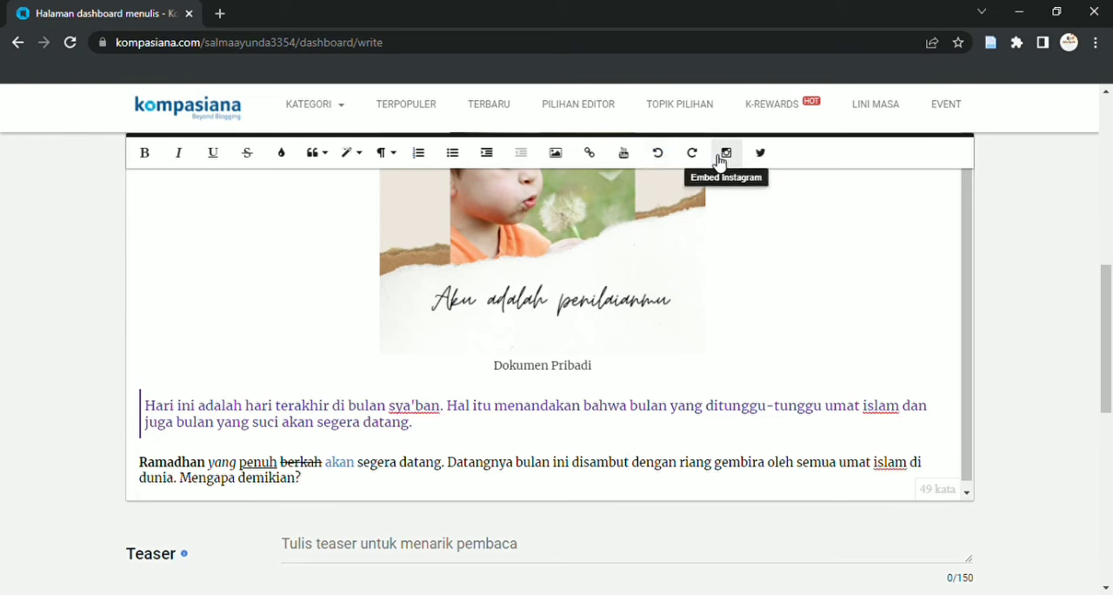
Step: Show the article's scheduling options for publication date and time
{"action": "left_click_drag", "start_coordinate": [1106, 315], "coordinate": [1110, 392]}
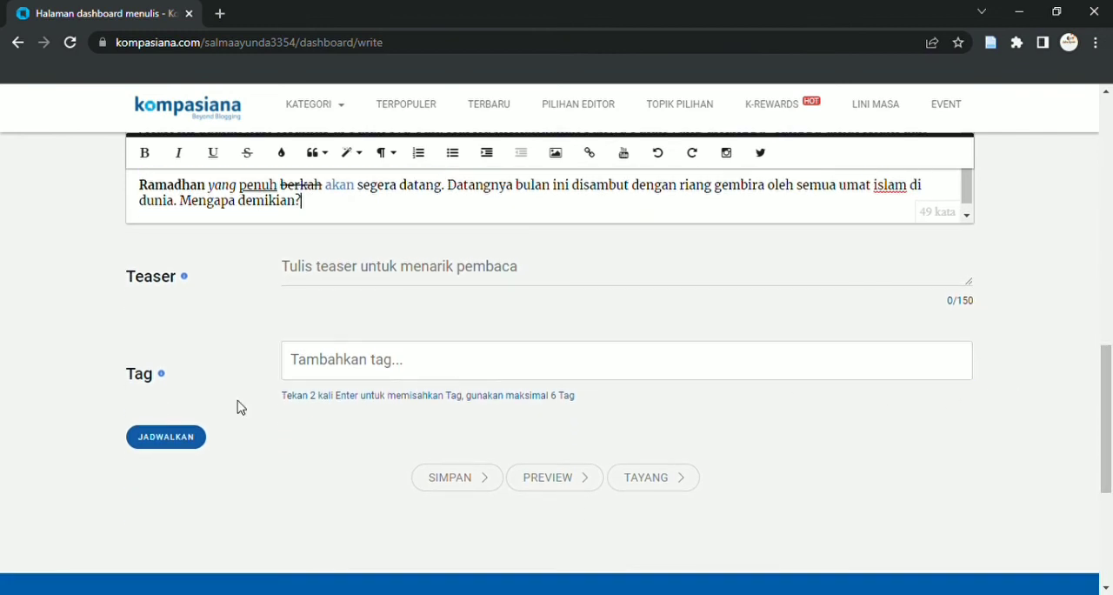
{"action": "left_click", "coordinate": [183, 438]}
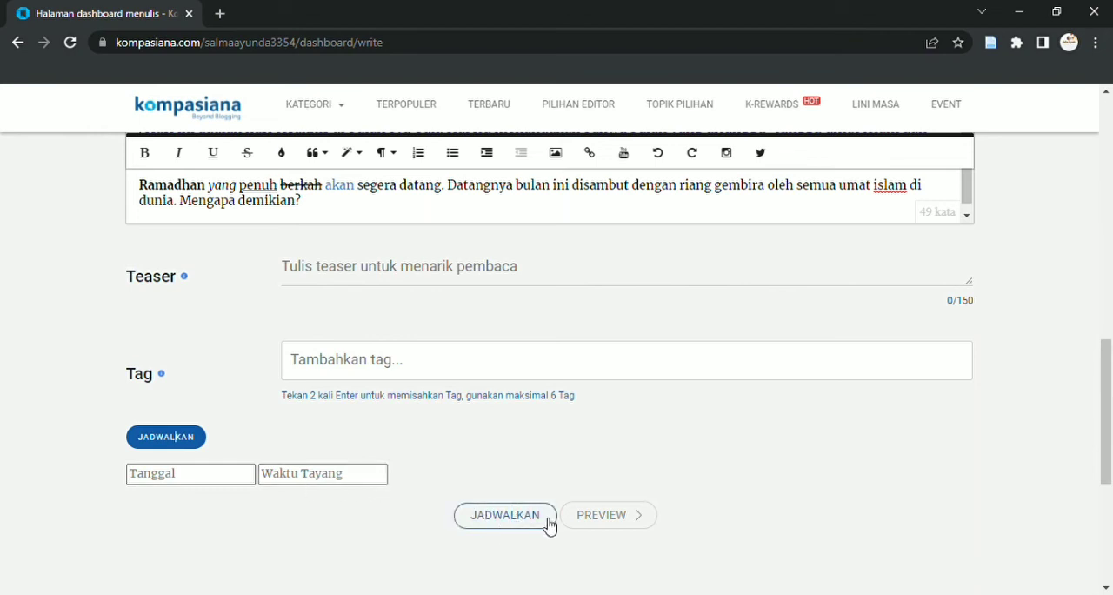
{"action": "left_click", "coordinate": [676, 444]}
Step: View the K-Rewards page of the dashboard and the profile's list of published articles
{"action": "left_click_drag", "start_coordinate": [1110, 424], "coordinate": [1110, 202]}
{"action": "left_click", "coordinate": [700, 253]}
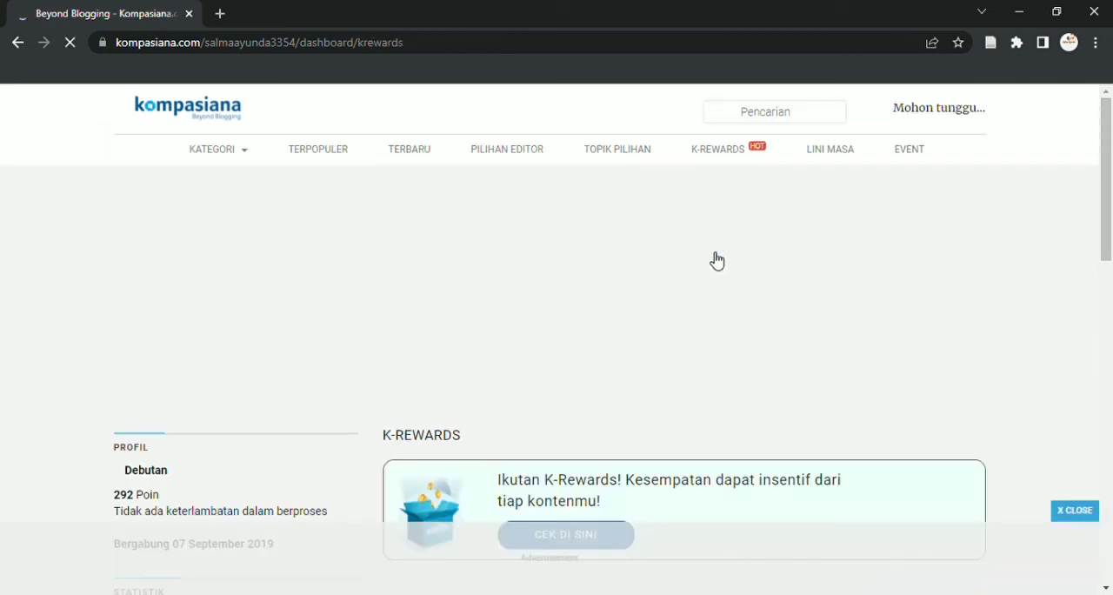
{"action": "scroll", "coordinate": [1110, 228], "scroll_direction": "down", "scroll_amount": 4}
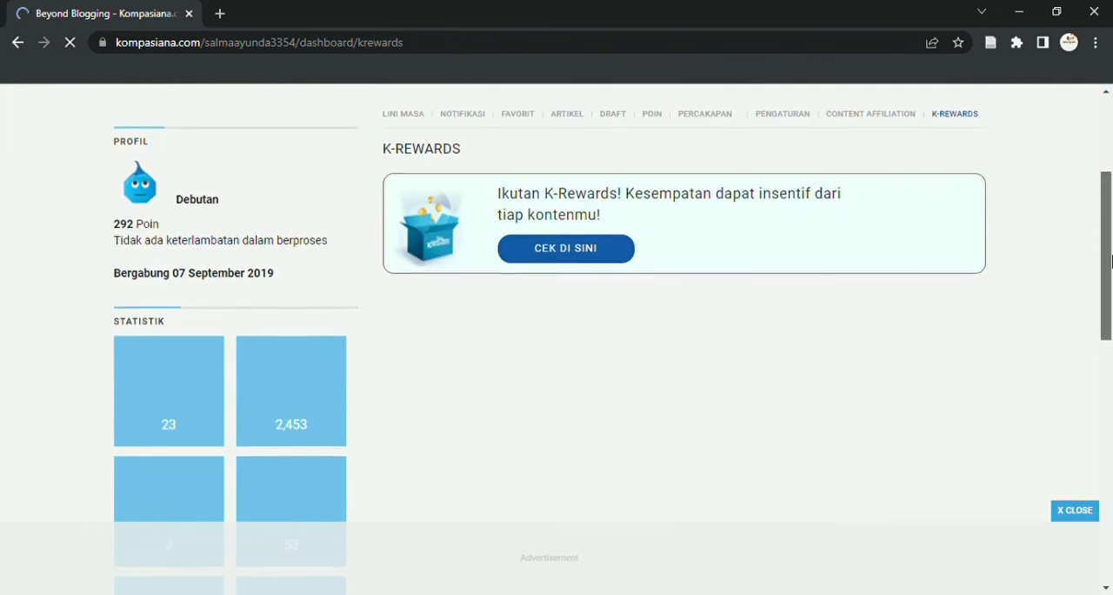
{"action": "left_click_drag", "start_coordinate": [1110, 237], "coordinate": [1110, 161]}
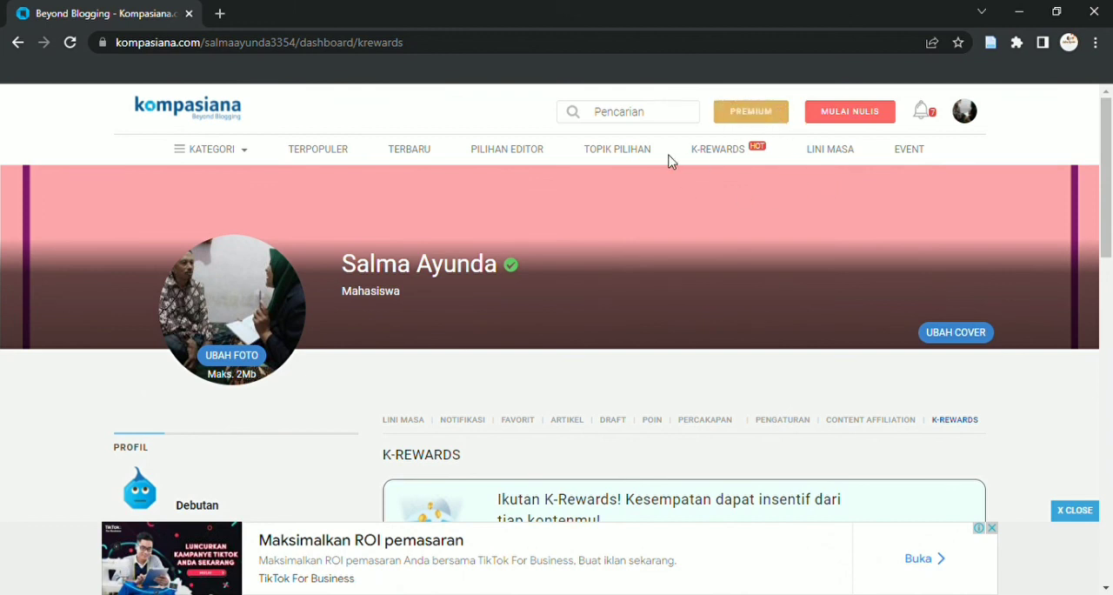
{"action": "left_click", "coordinate": [970, 113]}
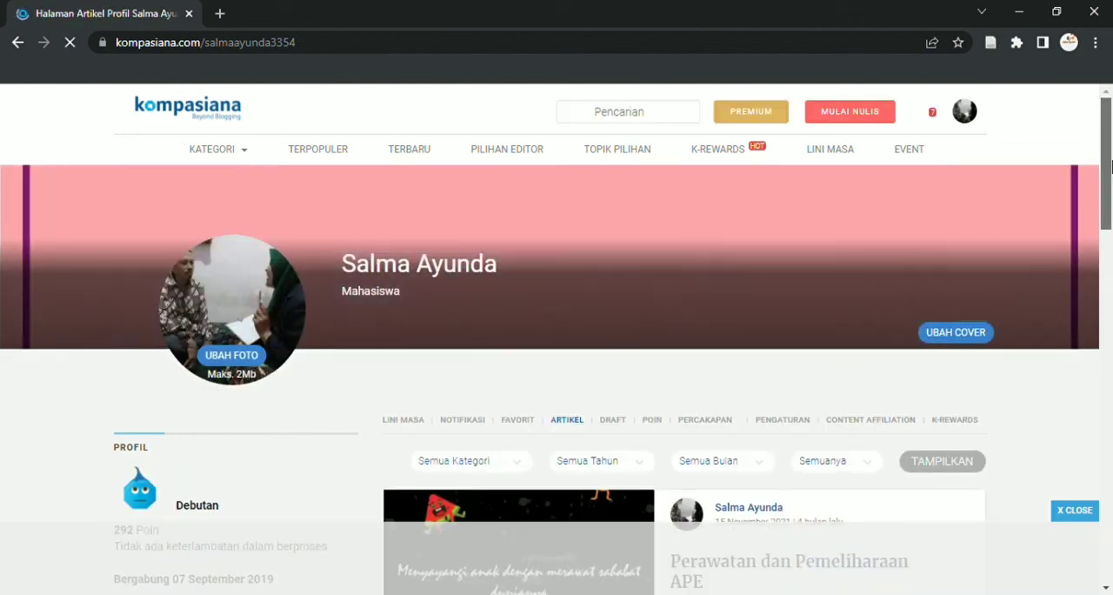
{"action": "left_click_drag", "start_coordinate": [1110, 165], "coordinate": [1110, 223]}
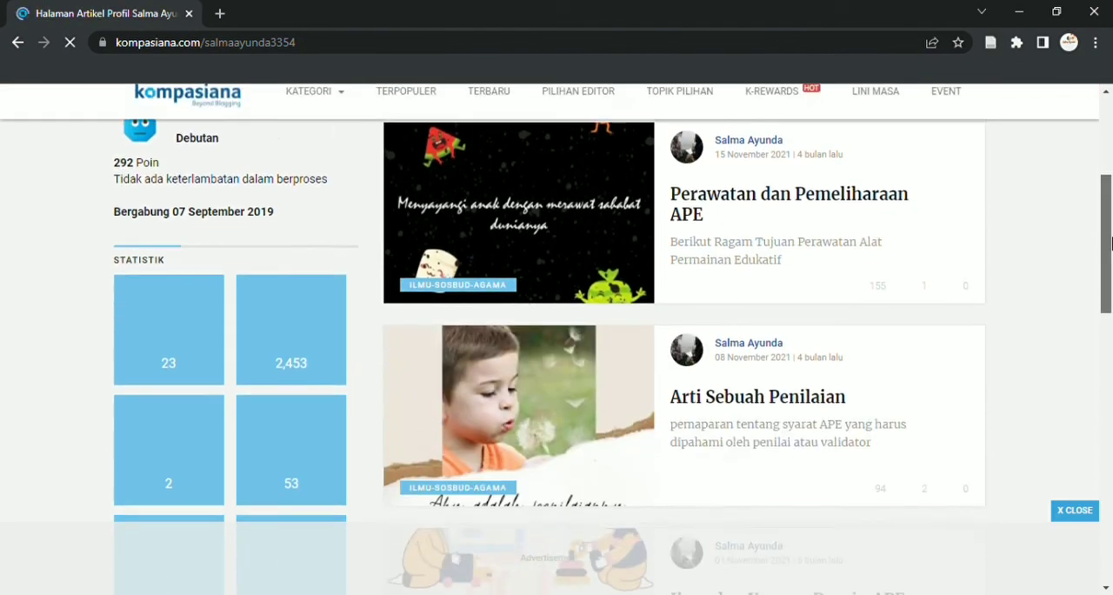
Step: Go back through the visited pages to the browser's new tab page
{"action": "left_click", "coordinate": [17, 44]}
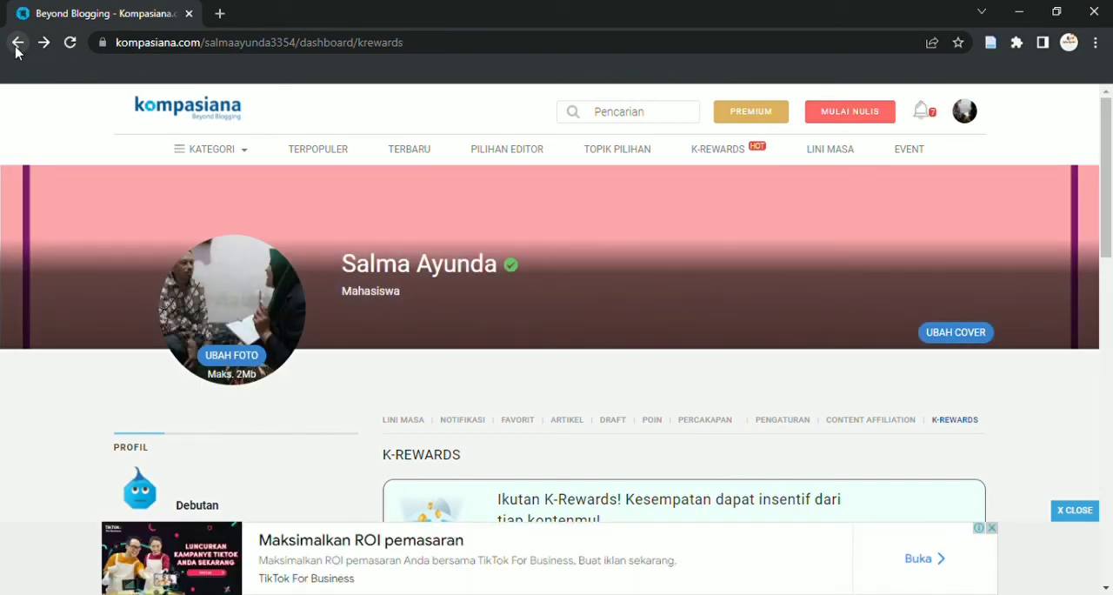
{"action": "left_click", "coordinate": [17, 48]}
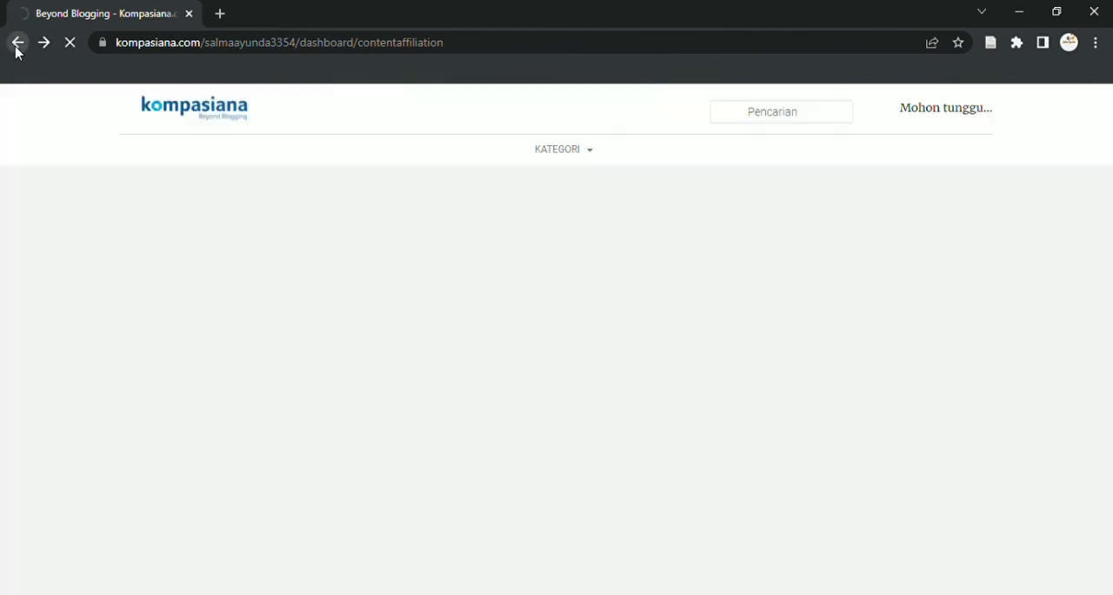
{"action": "left_click", "coordinate": [16, 49]}
{"action": "left_click", "coordinate": [17, 48]}
{"action": "left_click", "coordinate": [16, 50]}
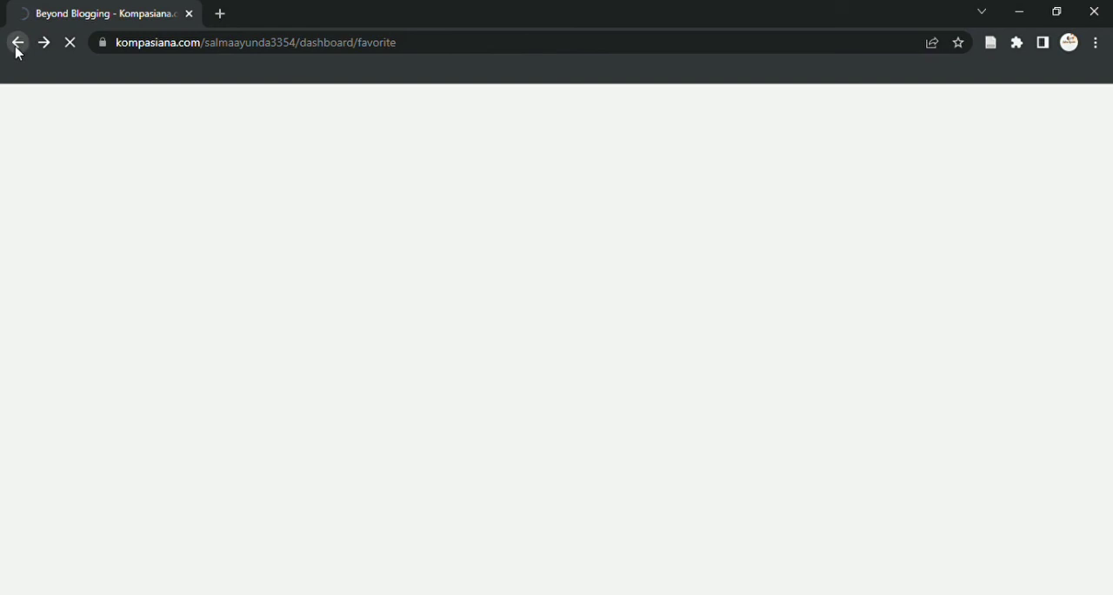
{"action": "left_click", "coordinate": [18, 51]}
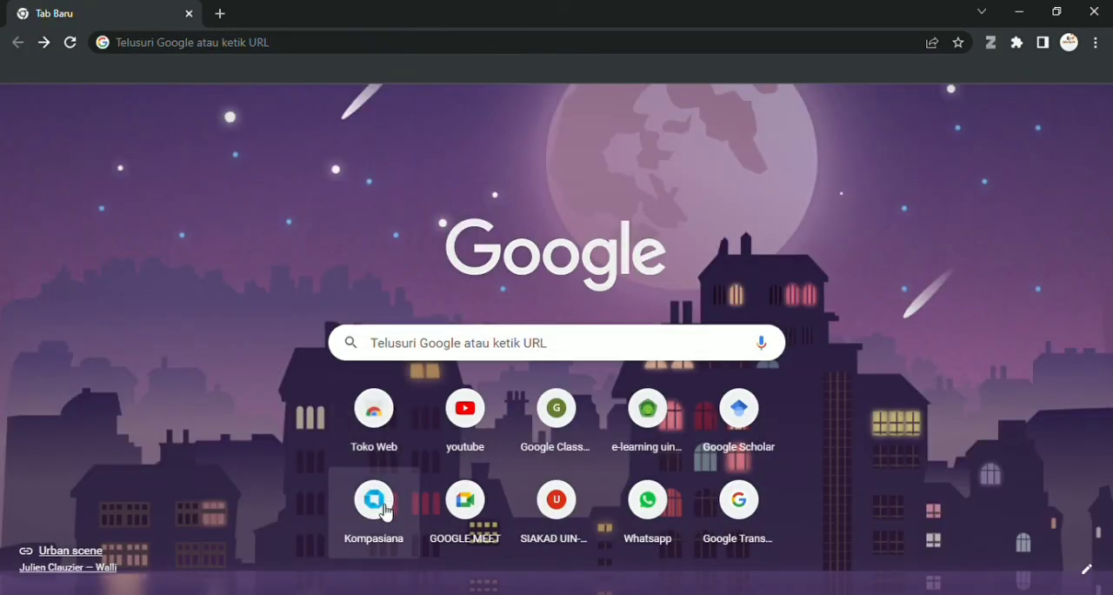
Step: Reopen Kompasiana's article writing page and delete the autosaved draft
{"action": "left_click", "coordinate": [384, 511]}
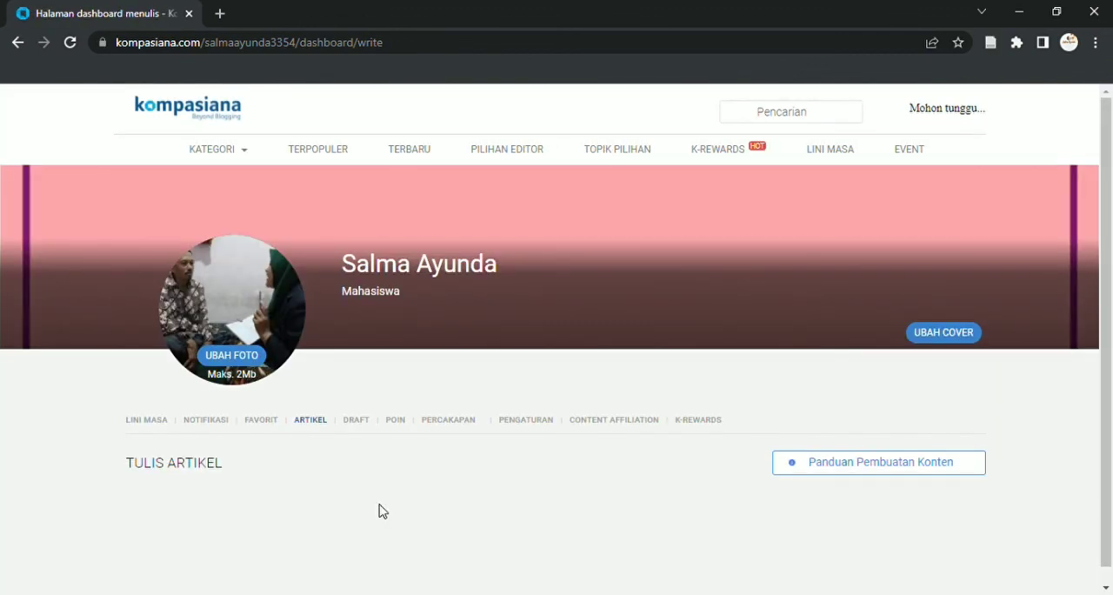
{"action": "left_click_drag", "start_coordinate": [1107, 223], "coordinate": [1111, 263]}
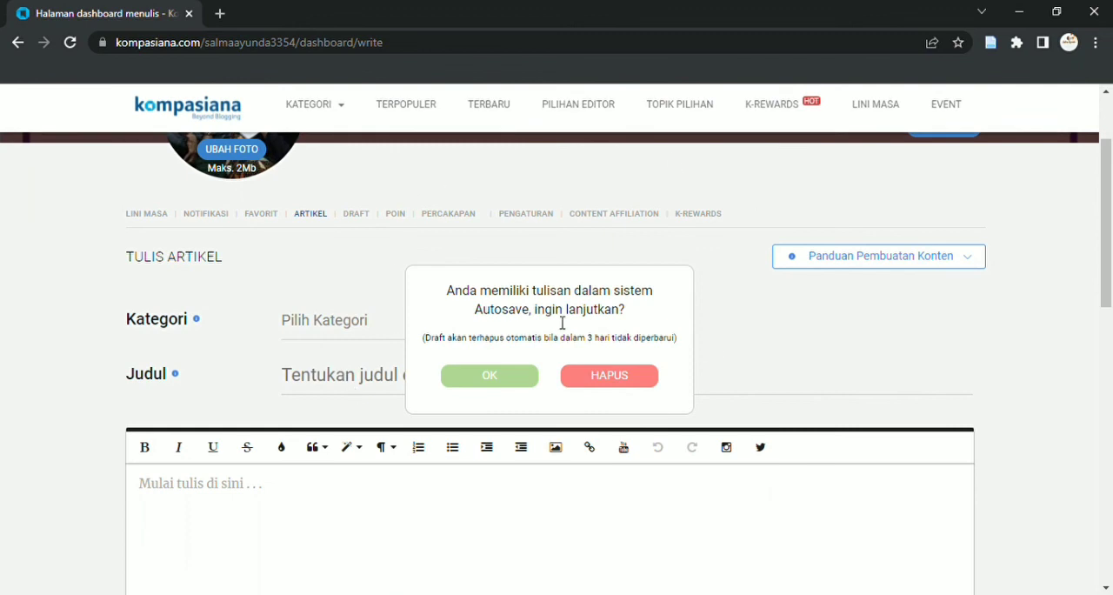
{"action": "left_click", "coordinate": [634, 377]}
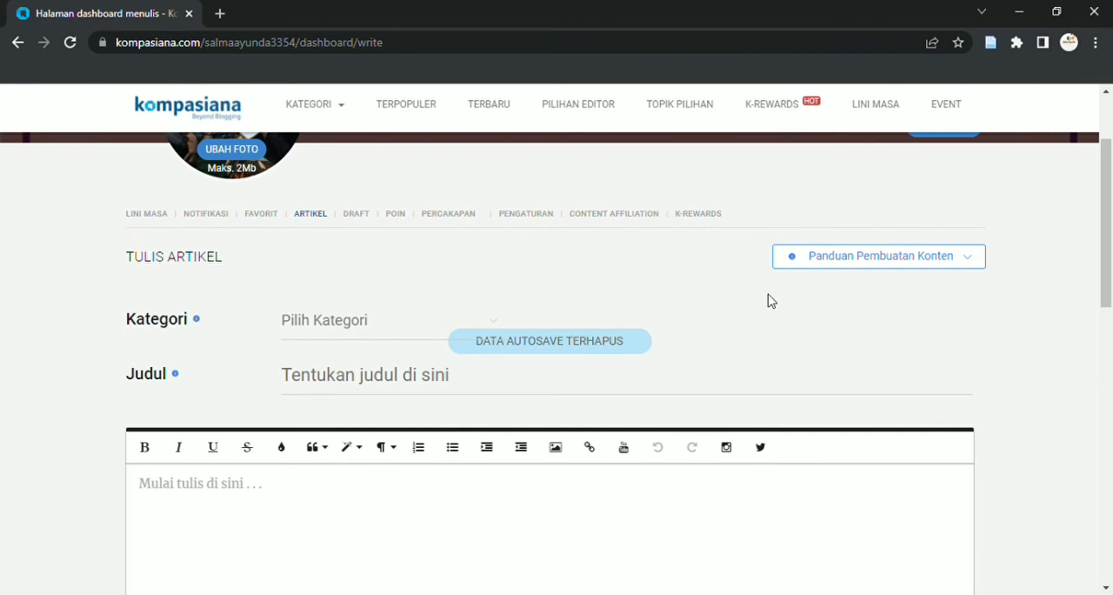